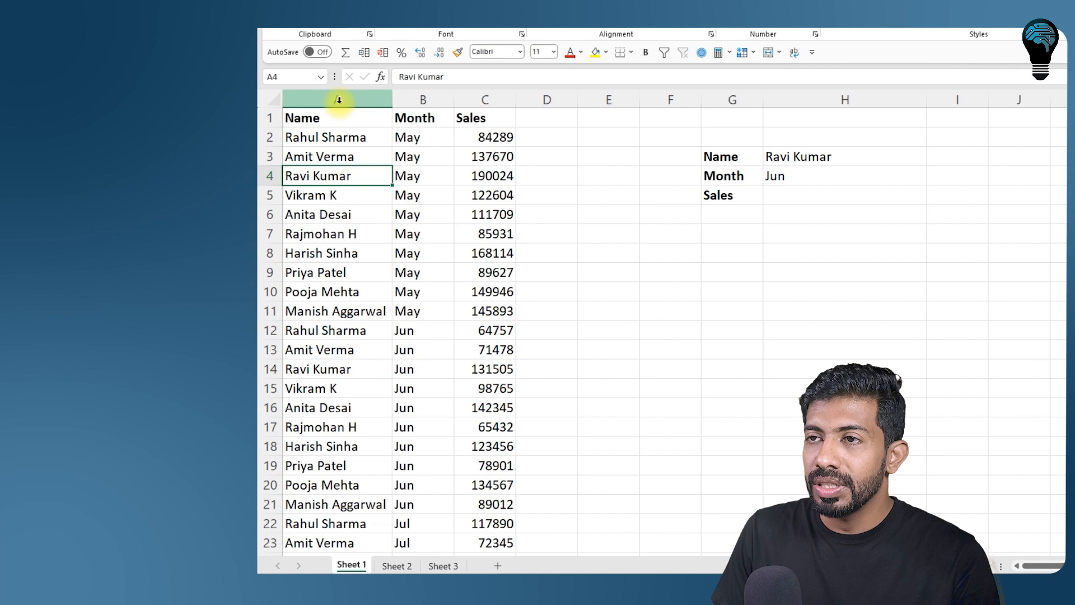
Step: Examine the Name, Month and Sales columns and the name and month criteria in H3 and H4
click(339, 100)
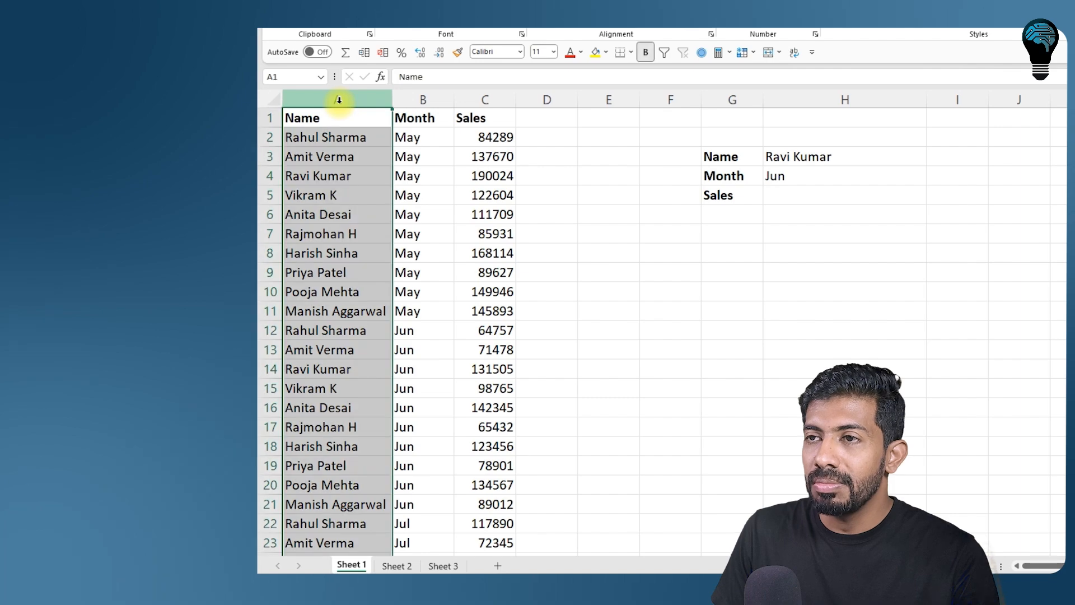
click(404, 101)
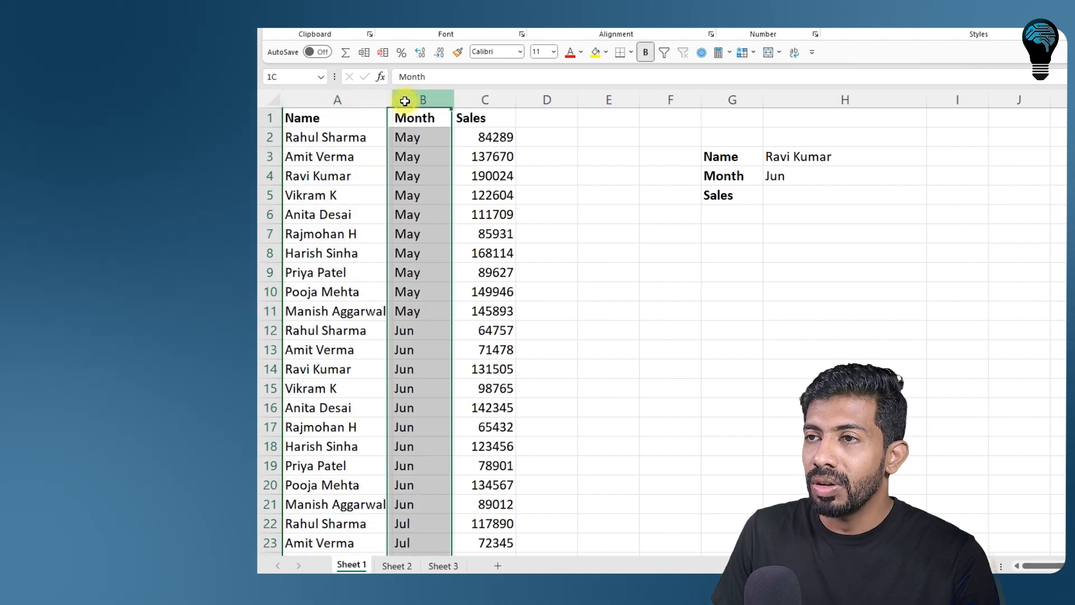
click(500, 100)
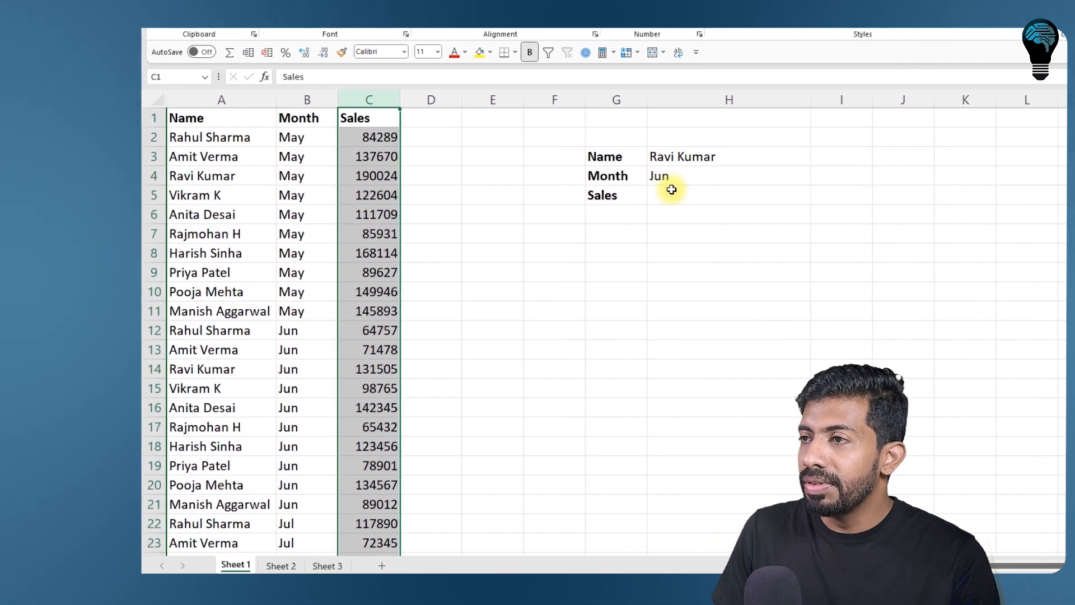
click(707, 157)
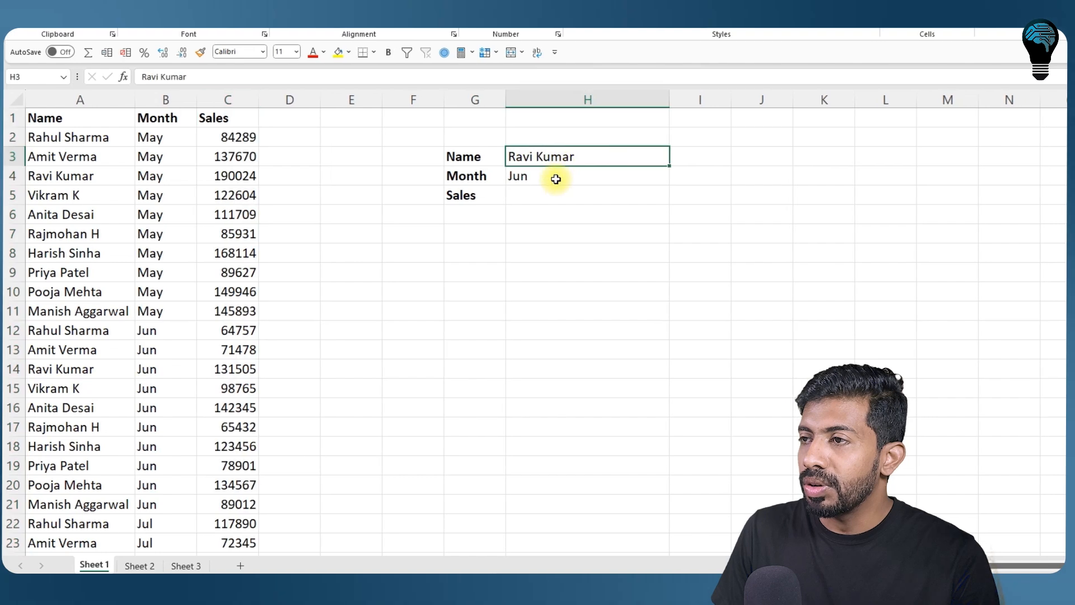
click(556, 179)
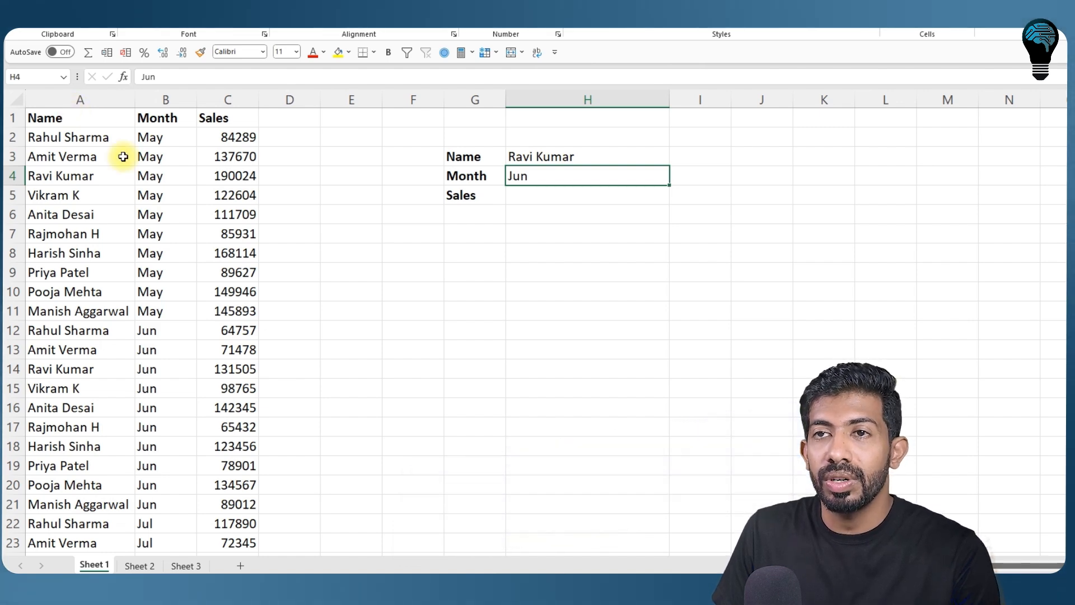
drag(113, 141, 151, 158)
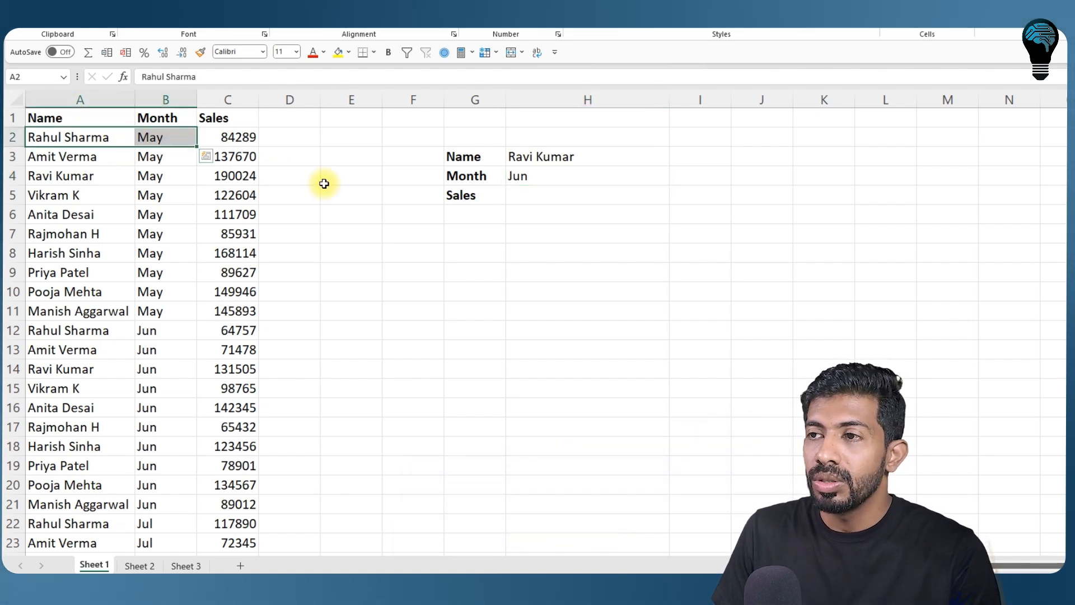
click(325, 182)
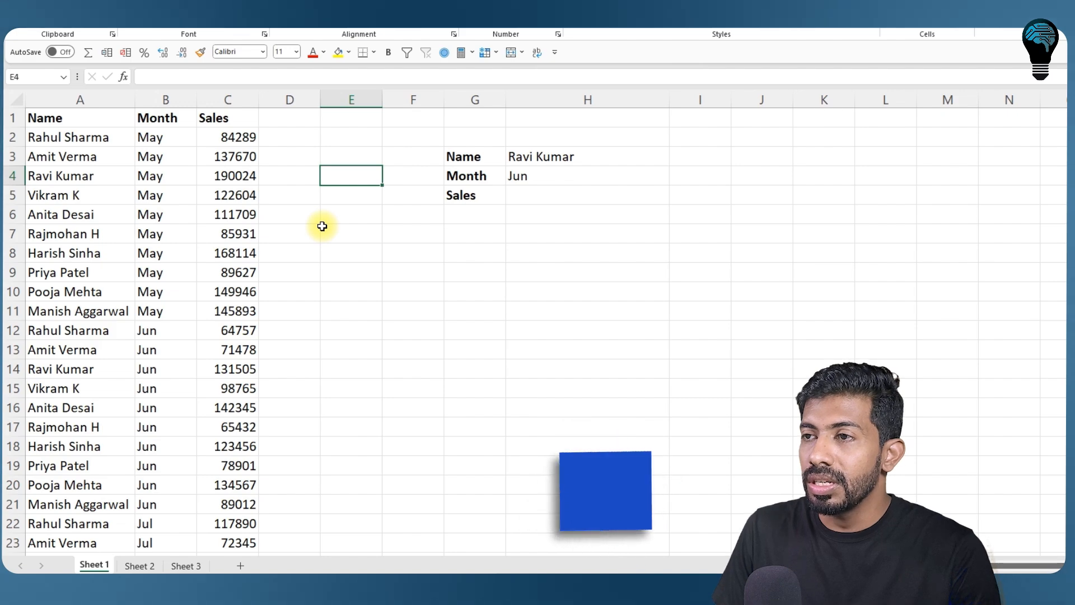
Step: Insert a new column before the Name column and give it the bold heading "Helper" in A1
click(42, 100)
right_click(63, 99)
click(143, 226)
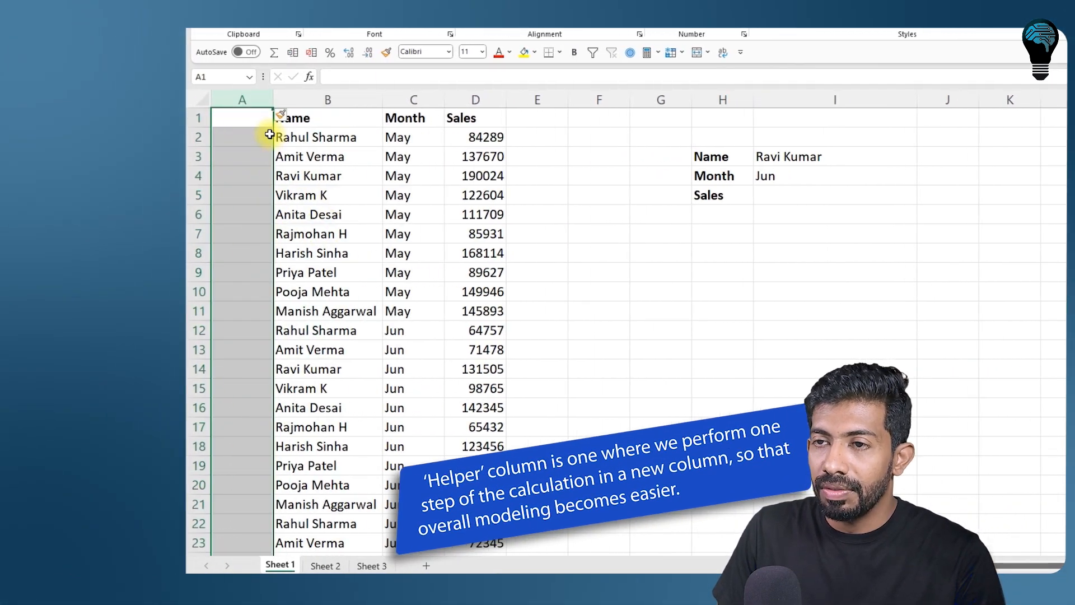
text(Helpe)
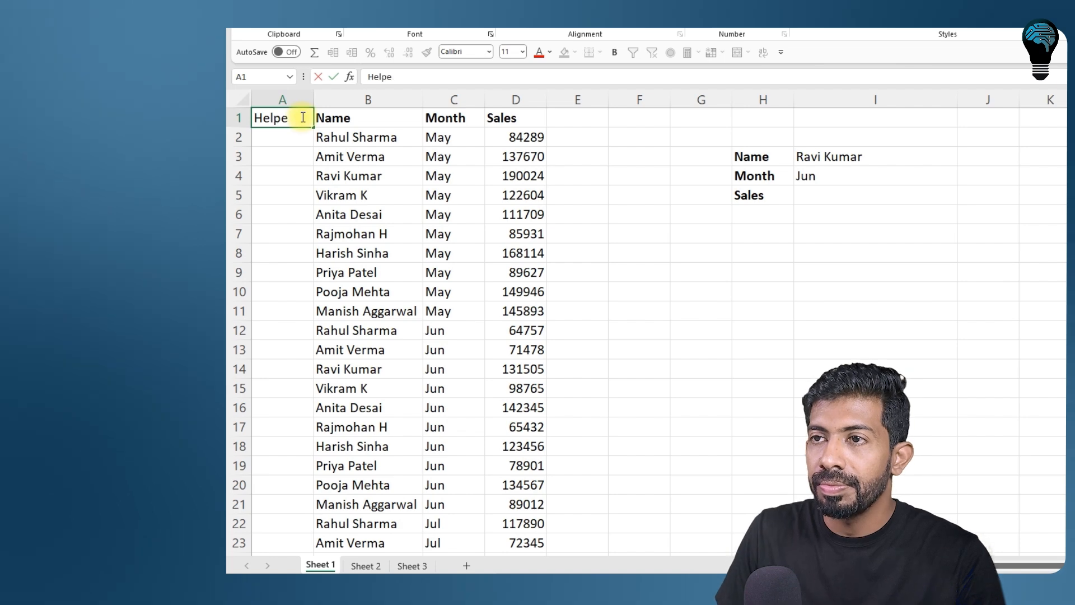
text(r)
key(Return)
click(299, 117)
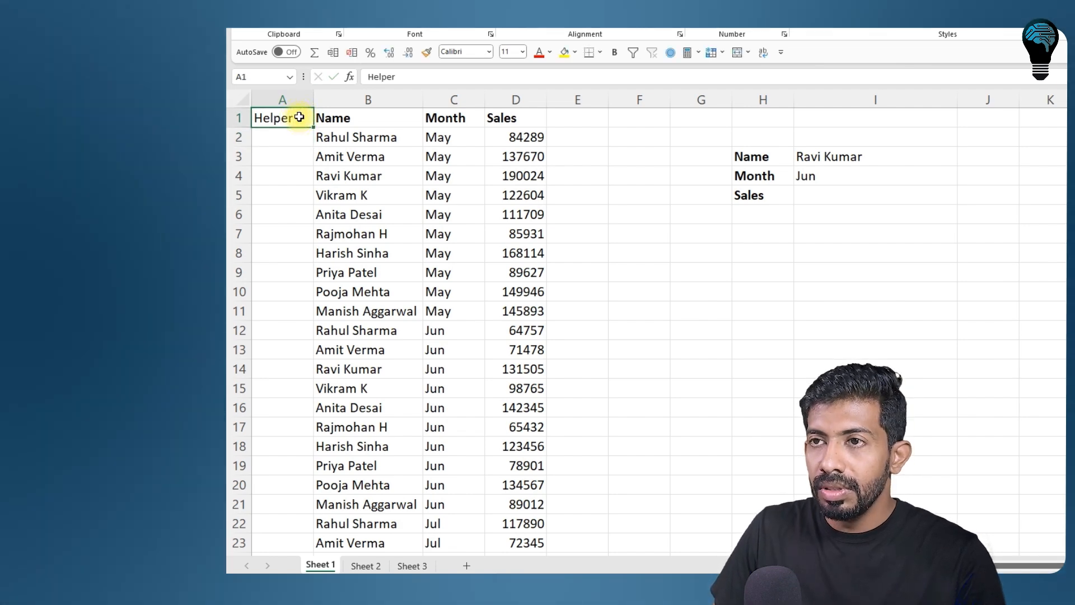
Step: Join the name and month in A2 with the formula =B2&C2 and autofit the width of column A
click(298, 136)
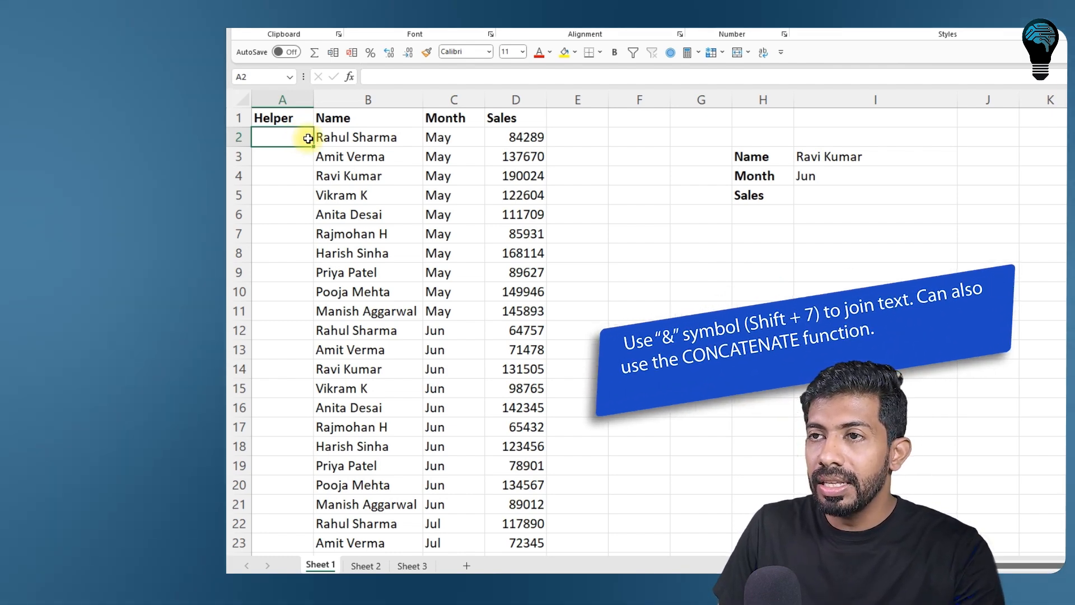
click(337, 138)
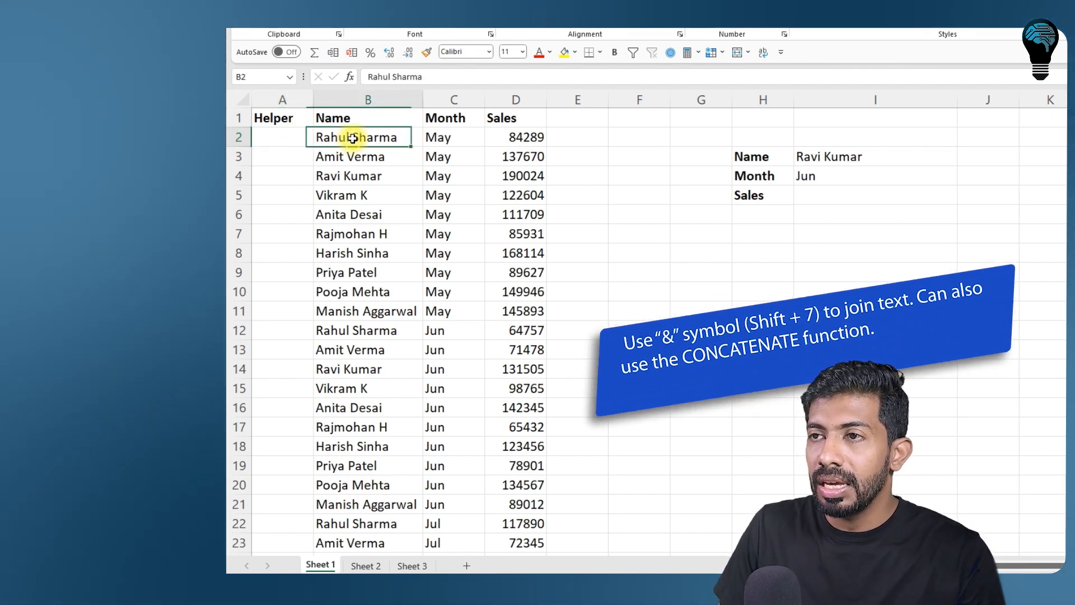
click(446, 142)
click(290, 140)
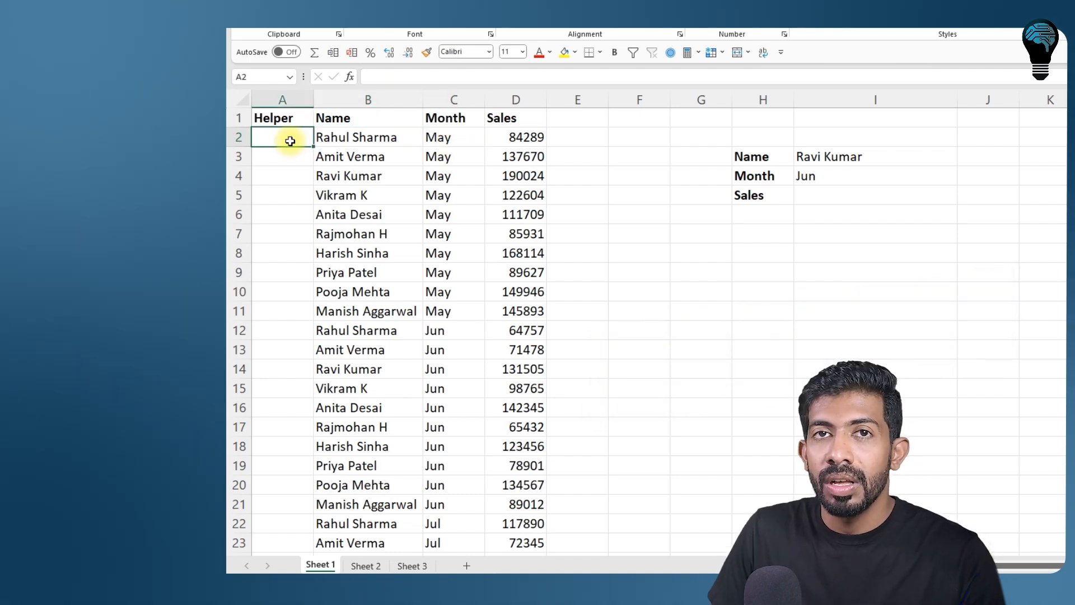
text(=)
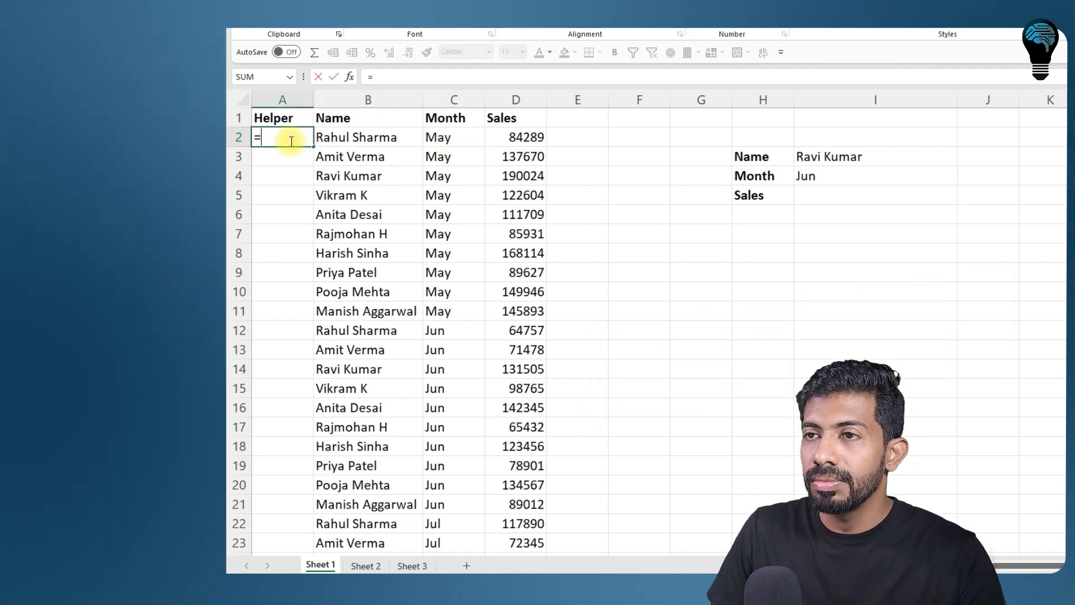
click(338, 136)
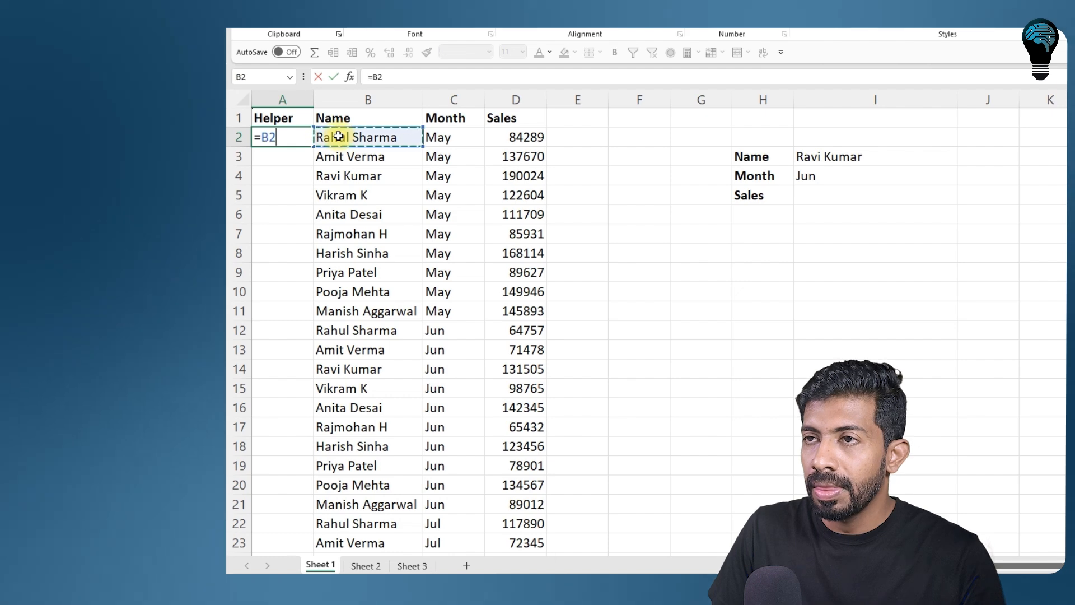
text(&)
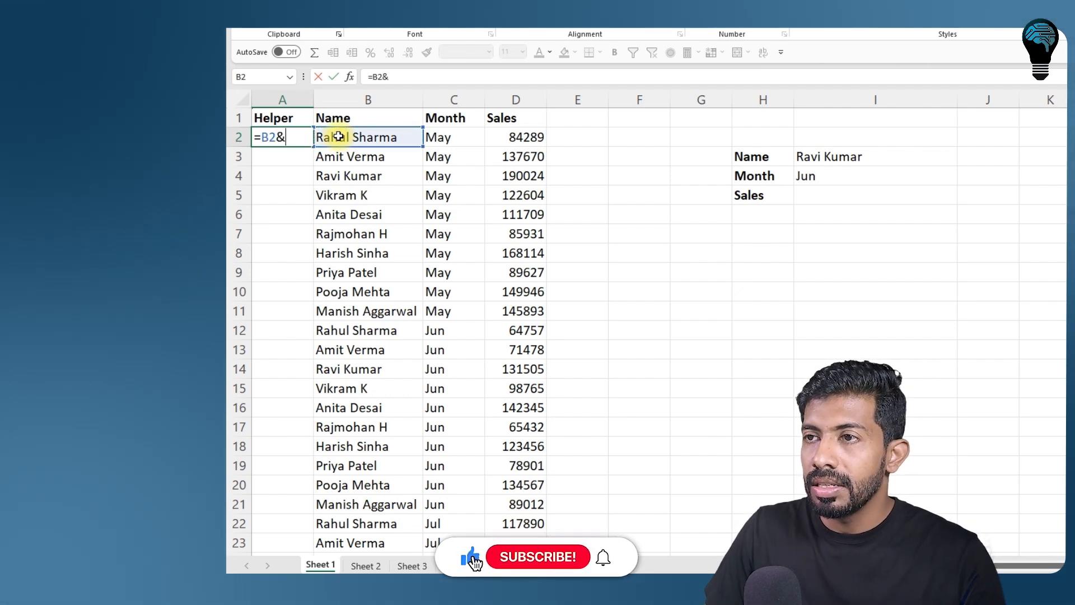
click(436, 136)
key(Return)
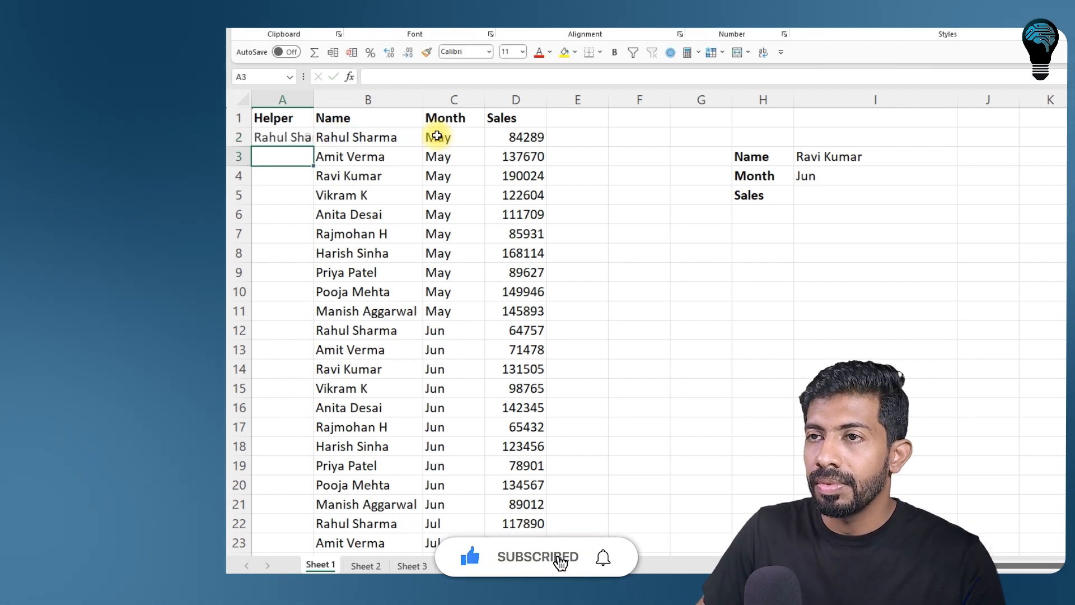
double_click(319, 102)
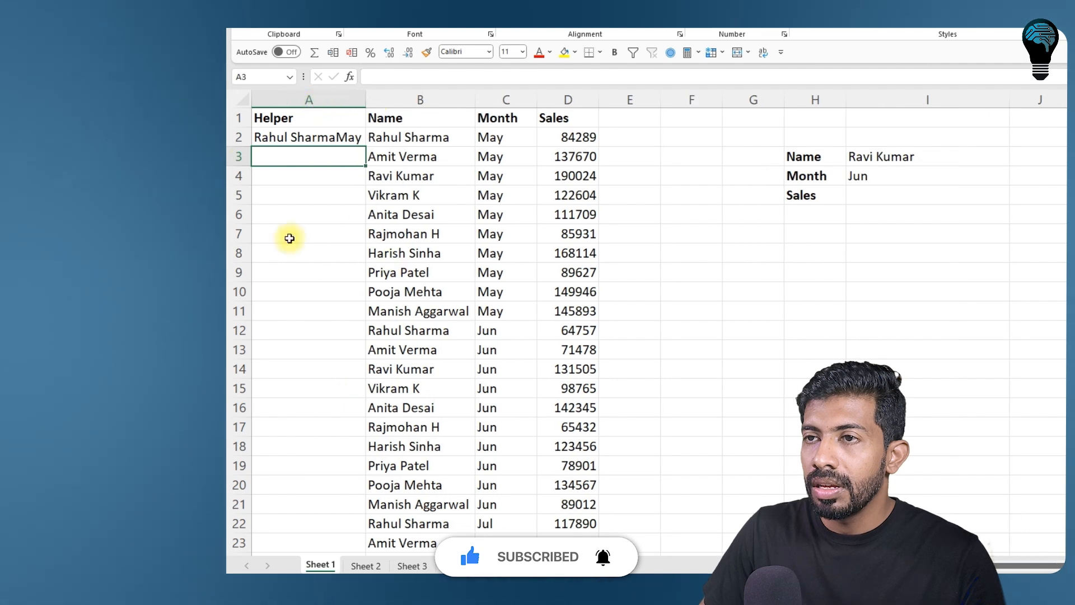
Step: Fill the A2 formula down the Helper column for all data rows
click(297, 135)
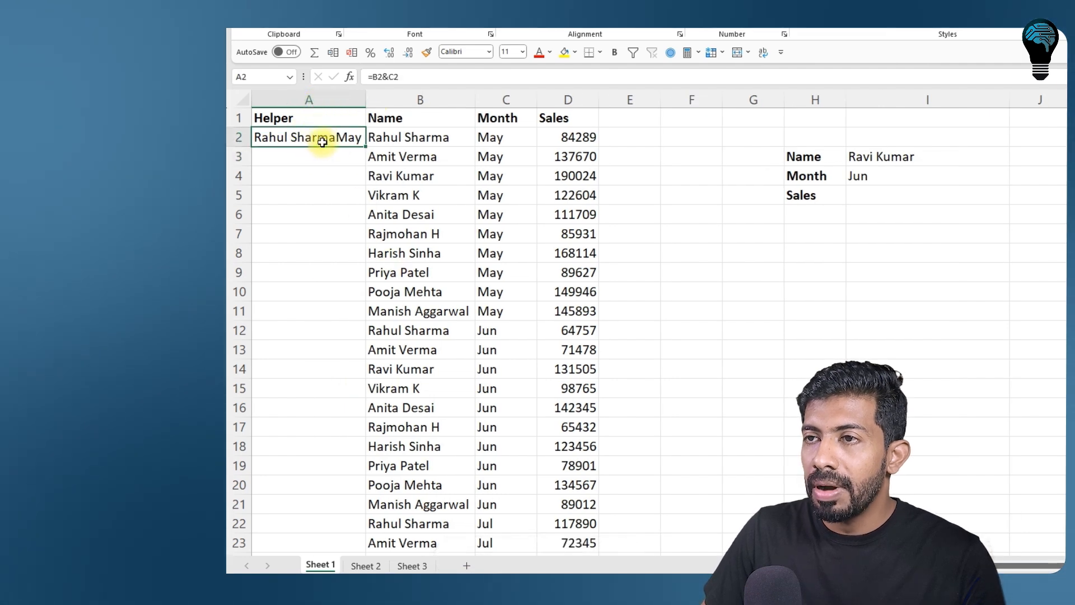
click(406, 138)
click(521, 137)
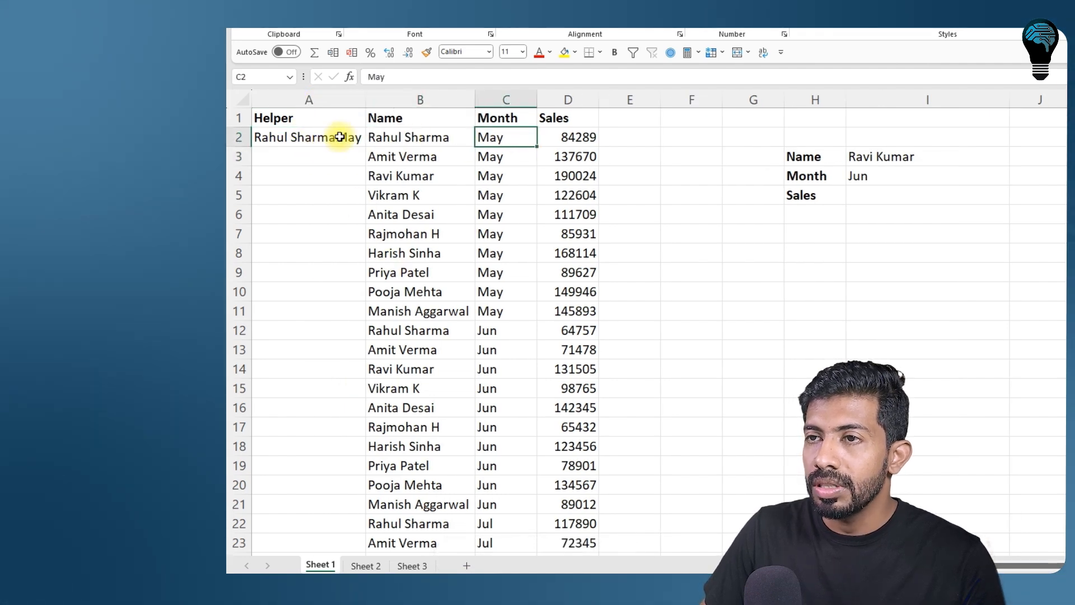
click(348, 138)
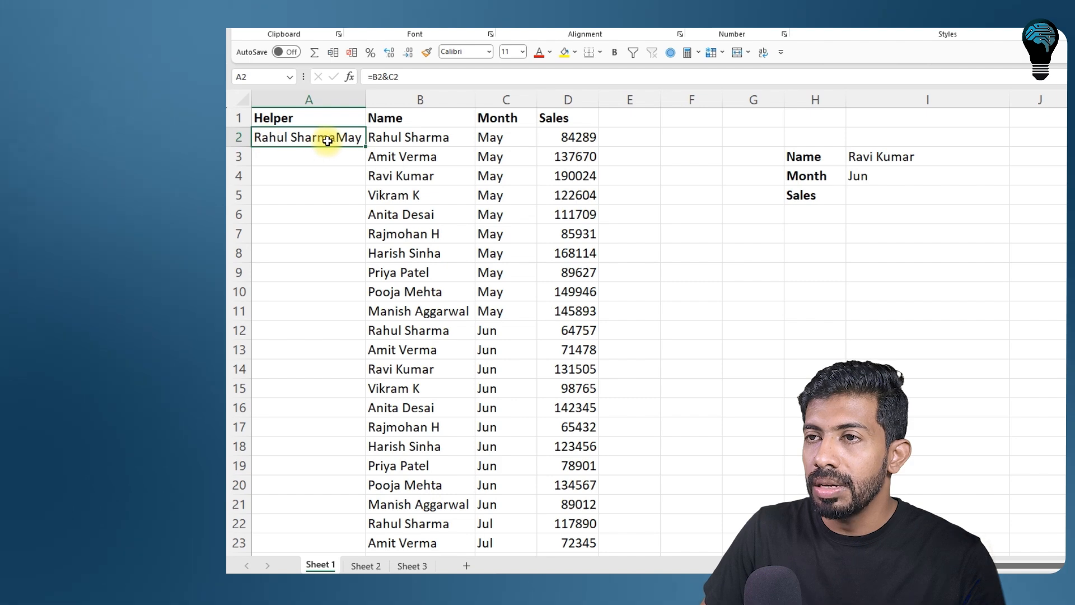
double_click(364, 146)
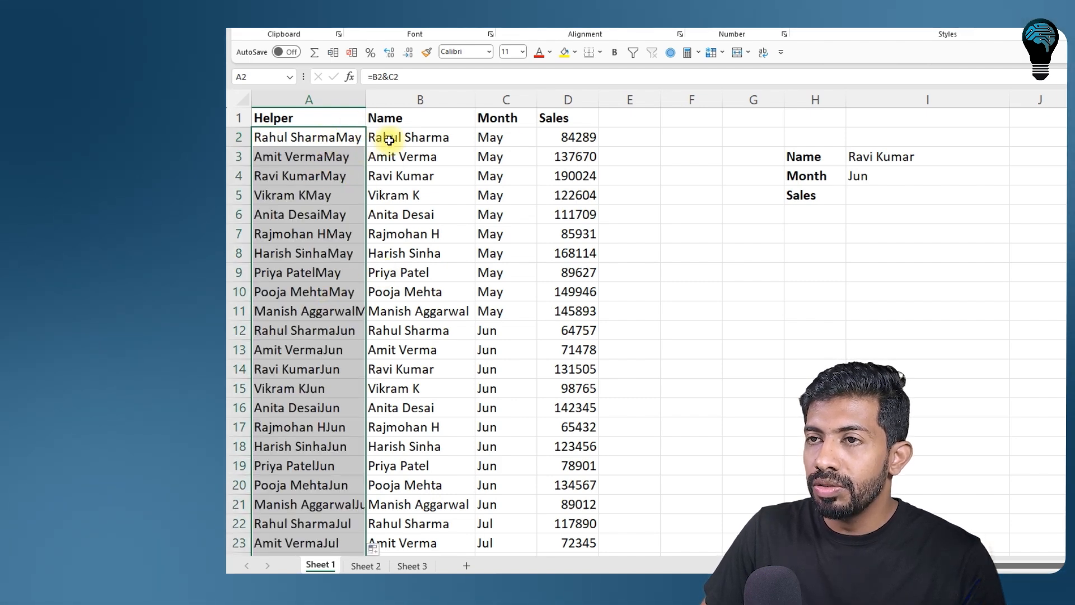
Step: Compare the Helper entries for May and June with the repeated entries in the Name column
click(312, 135)
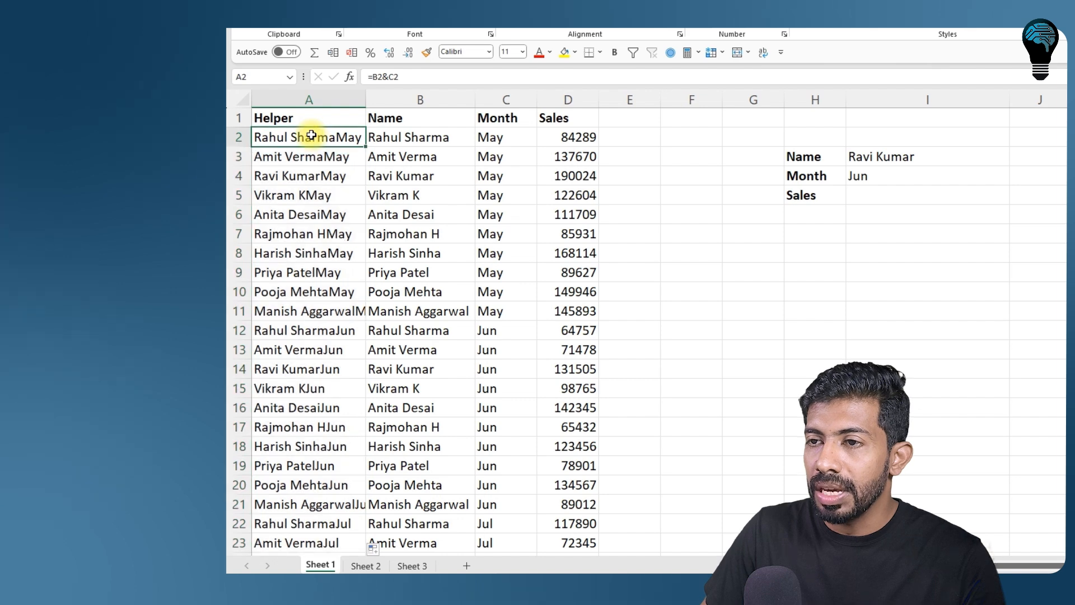
click(307, 331)
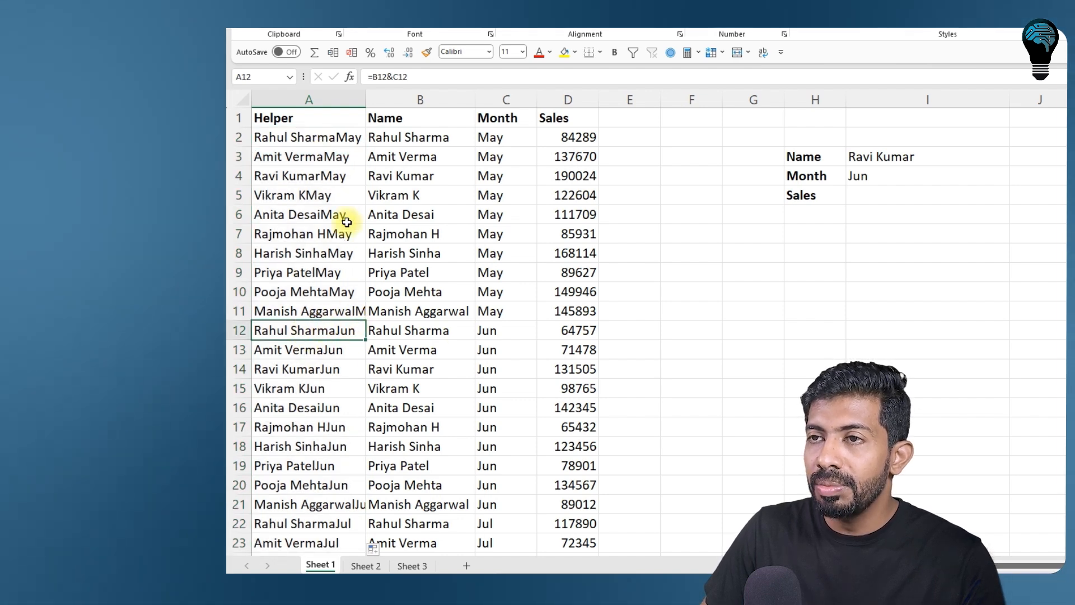
click(340, 140)
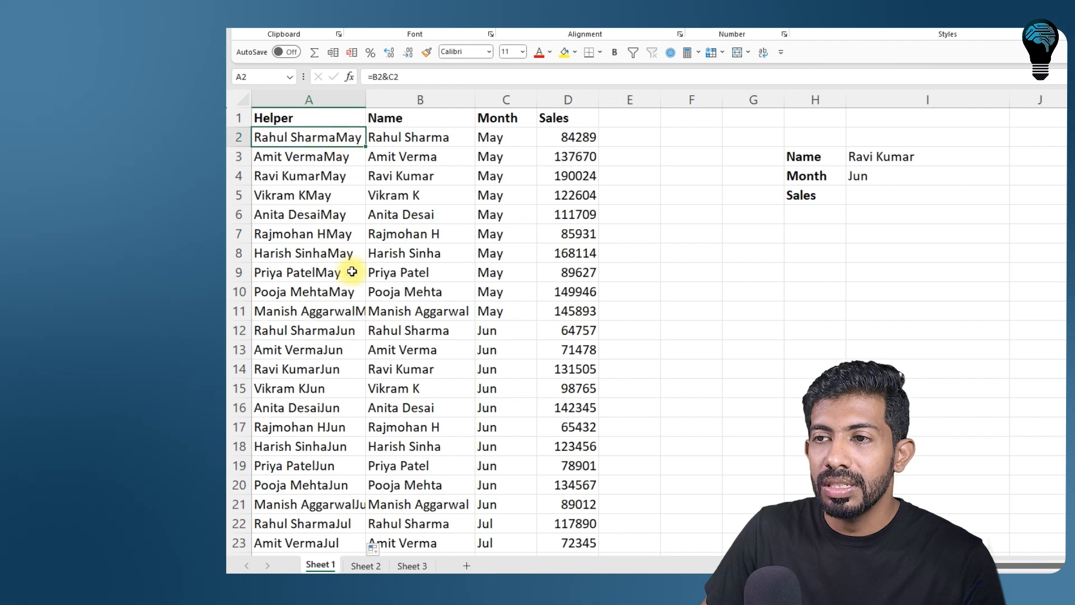
click(337, 311)
drag(431, 138, 408, 331)
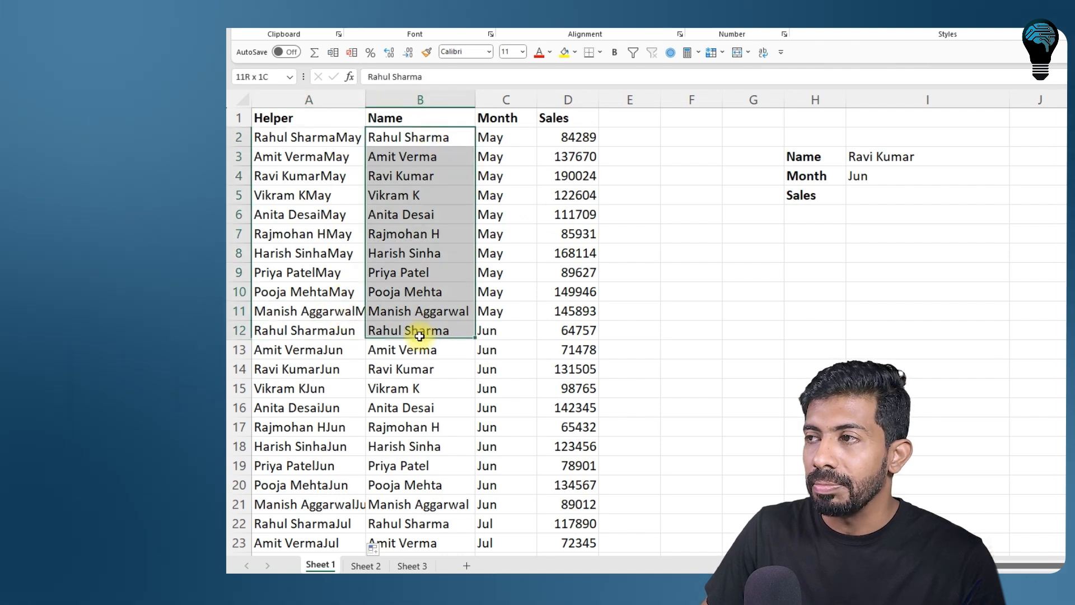
Step: Begin a VLOOKUP formula in the Sales cell I5 with I3&I4 as the lookup value
click(921, 194)
text(=)
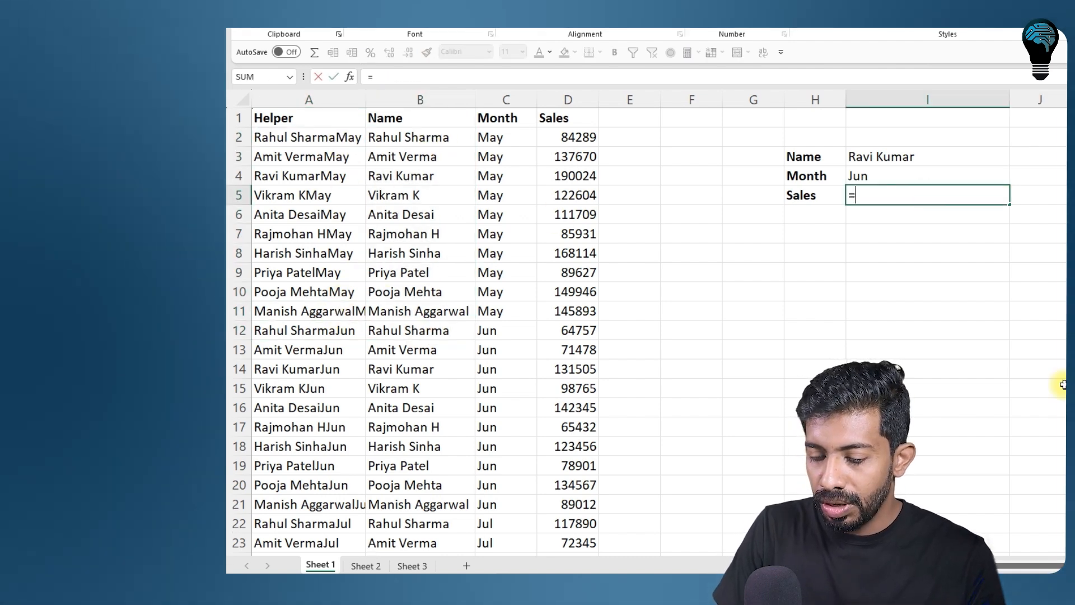
text(vlookup()
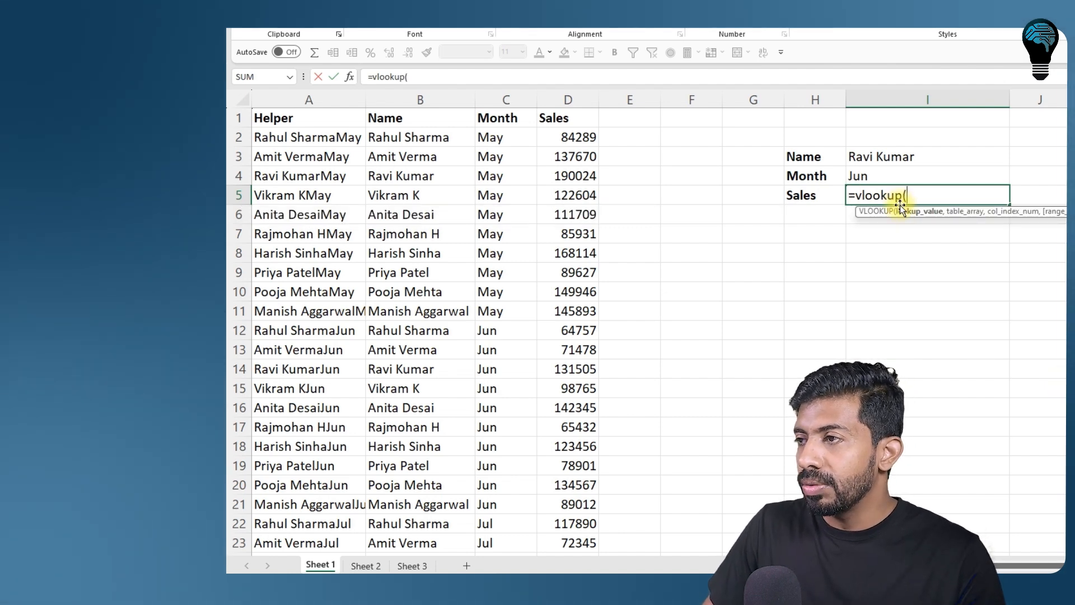
click(897, 160)
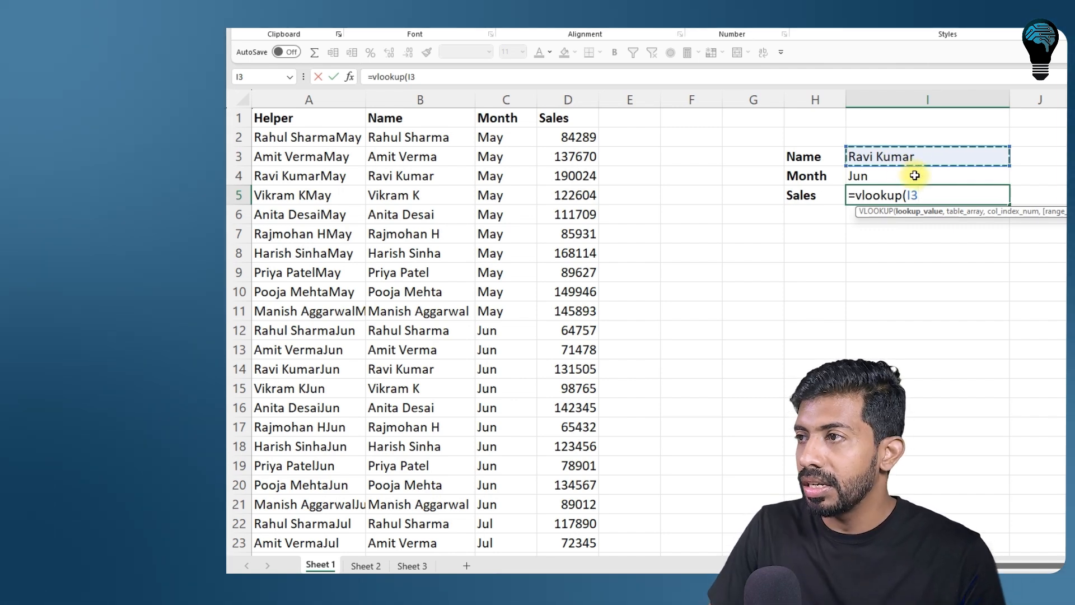
click(890, 174)
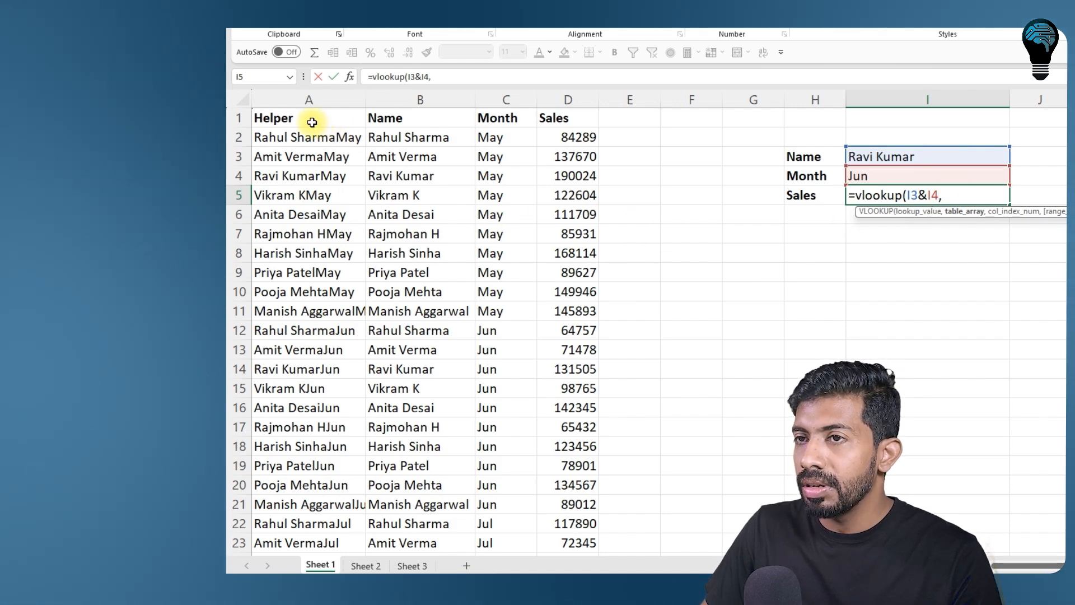
Step: Set the VLOOKUP's table array to the whole data range as the absolute reference $A$1:$D$41
drag(312, 122, 576, 245)
key(ctrl+shift+Down)
key(ctrl+BackSpace)
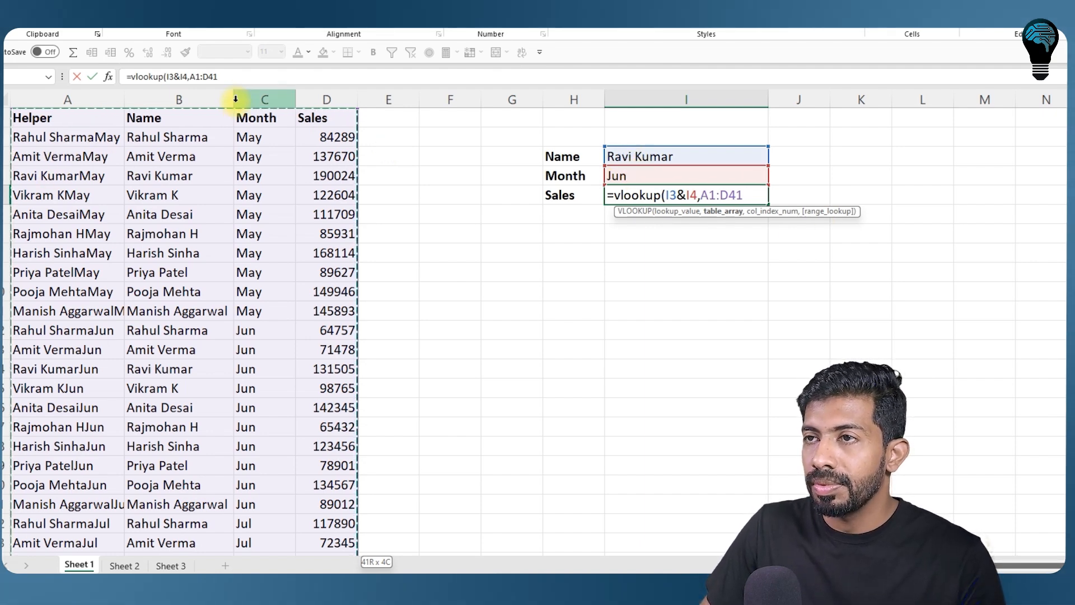
drag(190, 77, 216, 77)
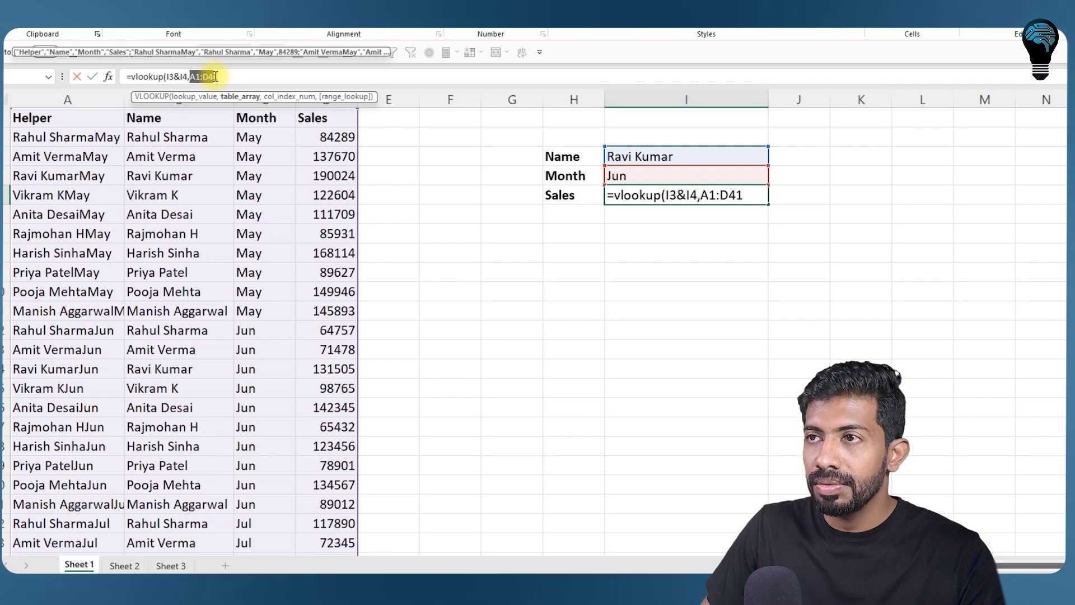
key(F4)
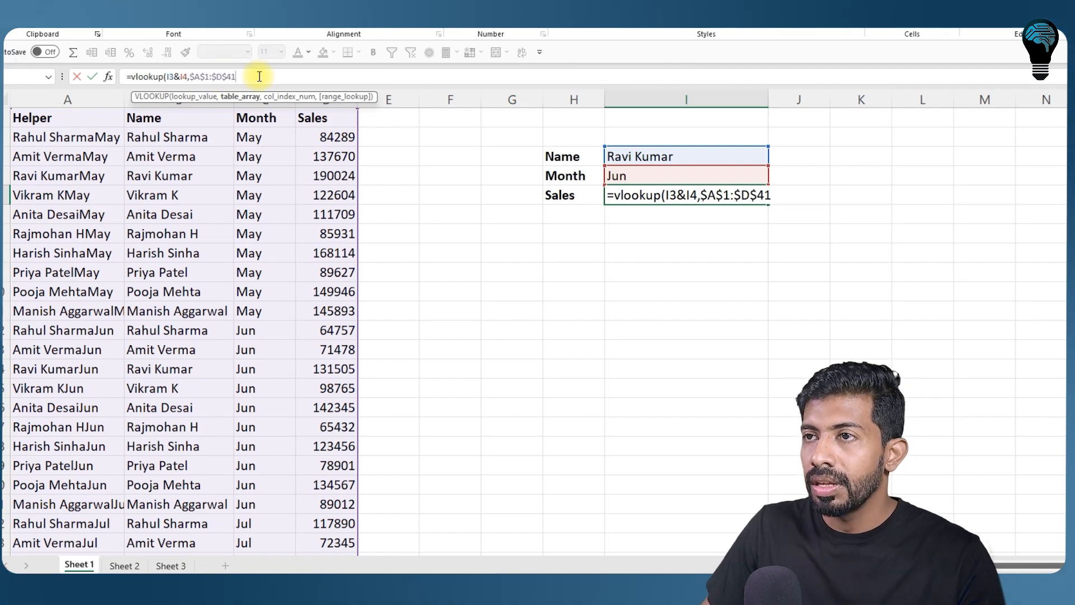
Step: Complete the VLOOKUP in I5 with column index 4 and FALSE for an exact match
text(,)
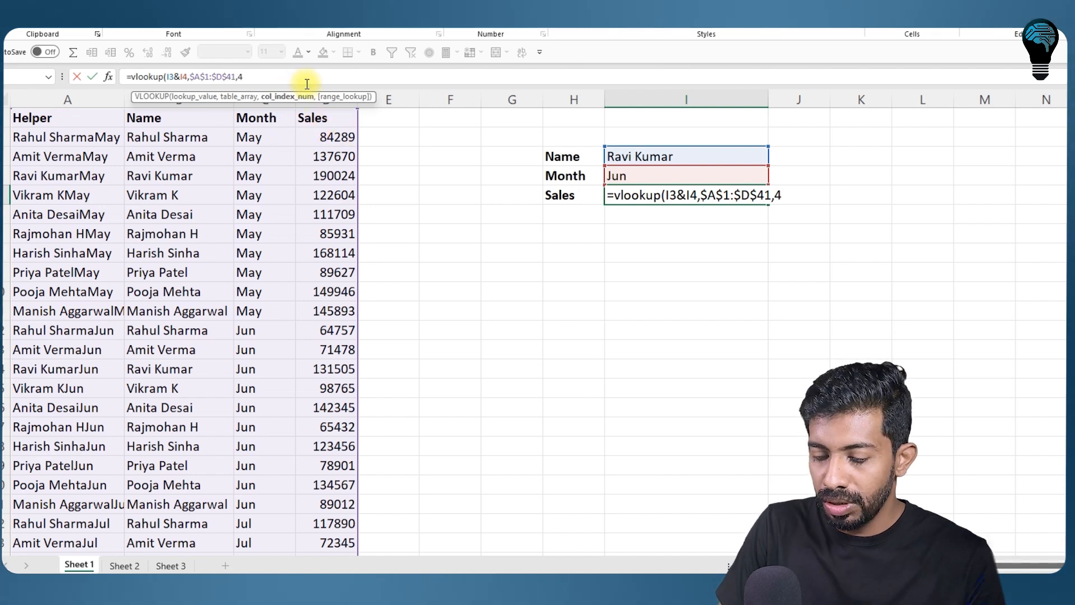
text(4,false)
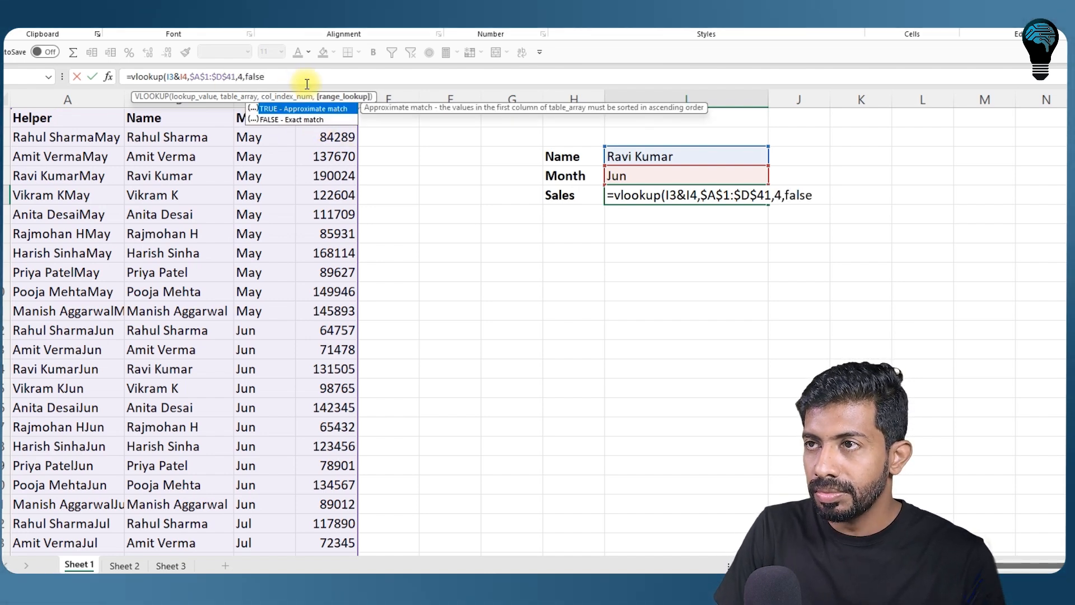
text())
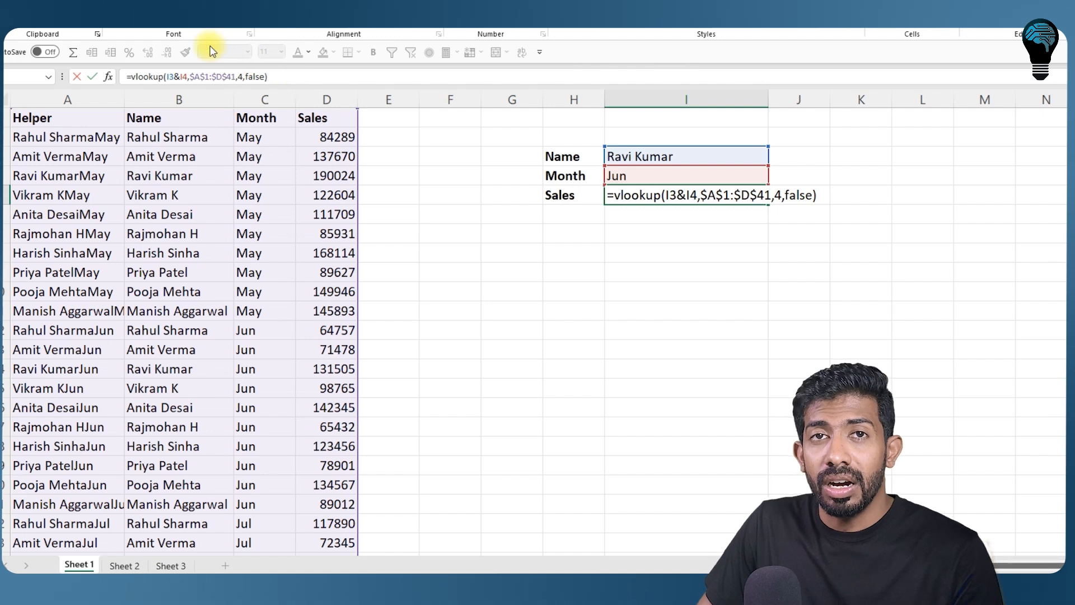
double_click(241, 76)
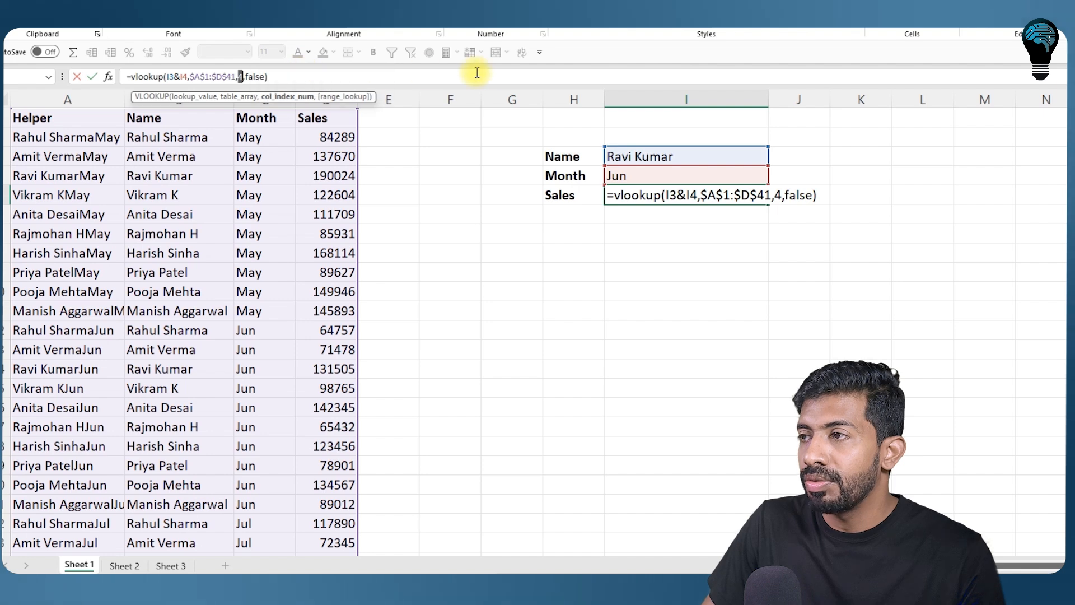
key(Return)
Step: Check the looked-up sales against the matching June data row and set the lookup month in I4 to Jul
click(674, 159)
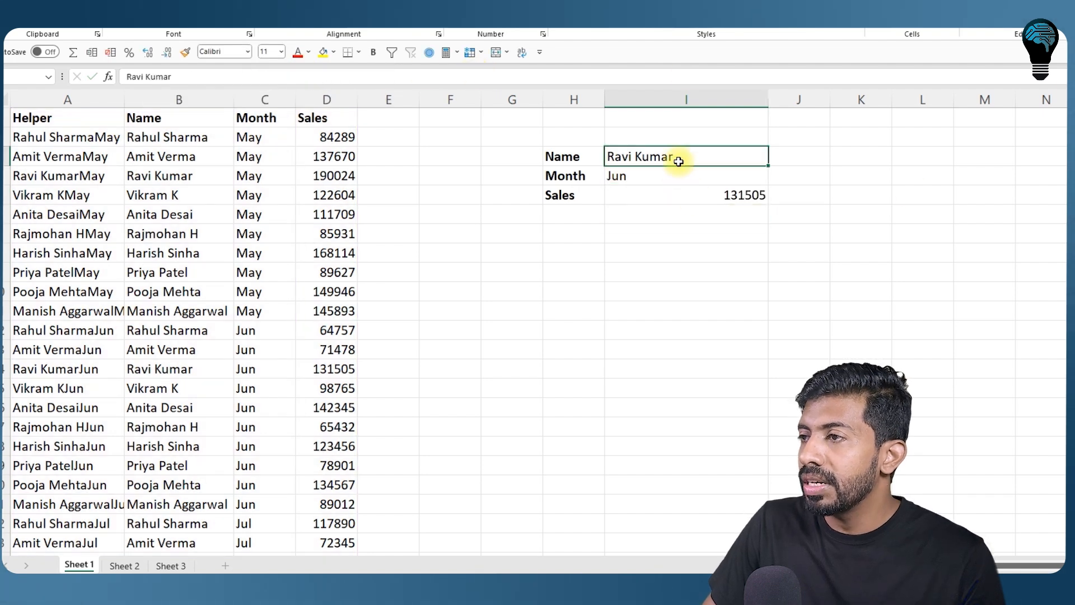
click(678, 178)
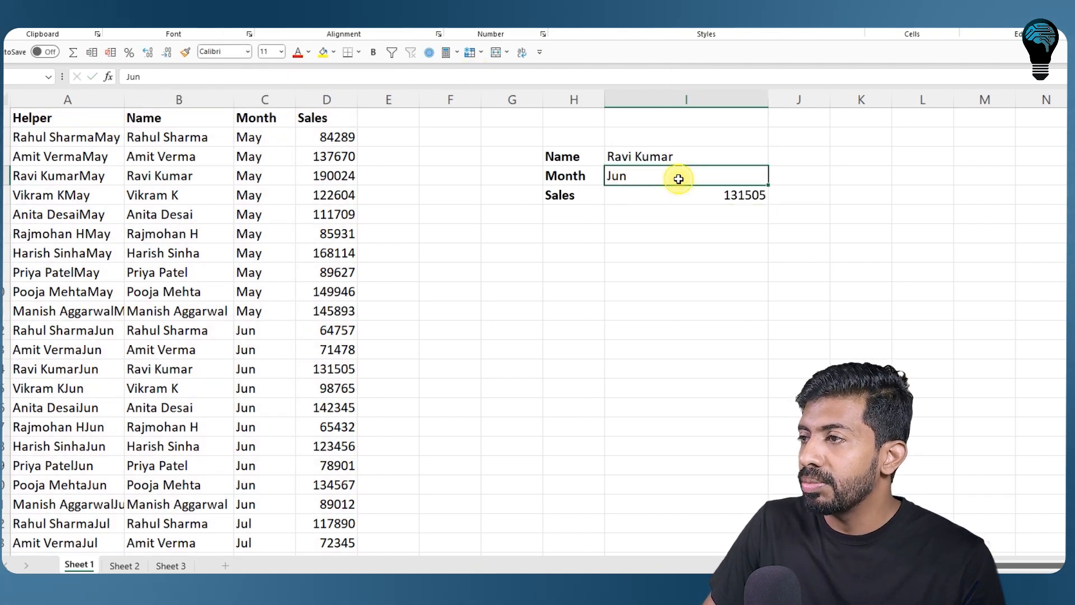
click(698, 199)
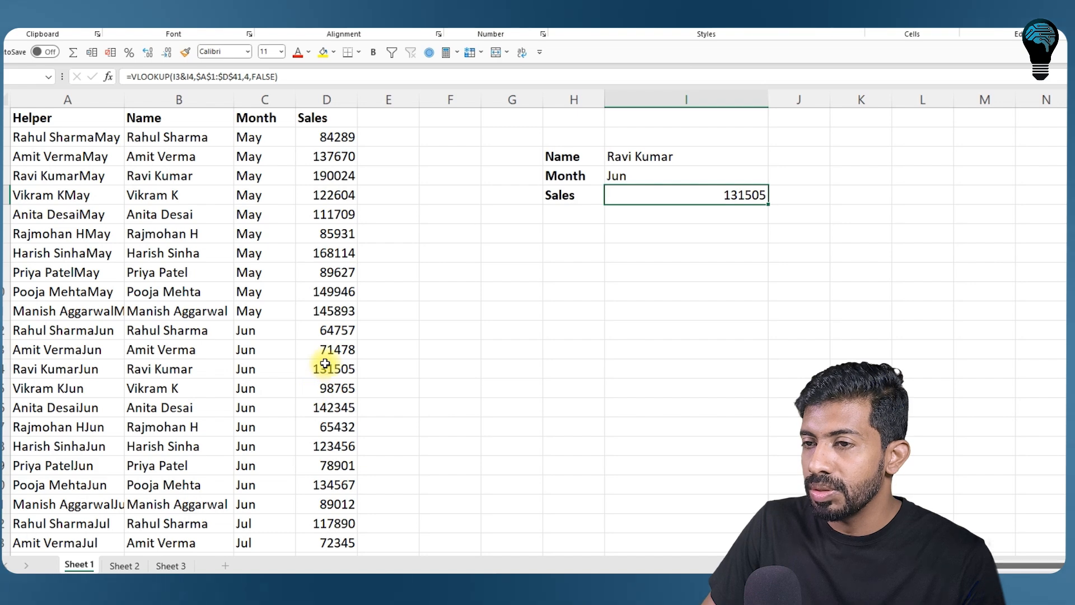
drag(330, 369, 88, 370)
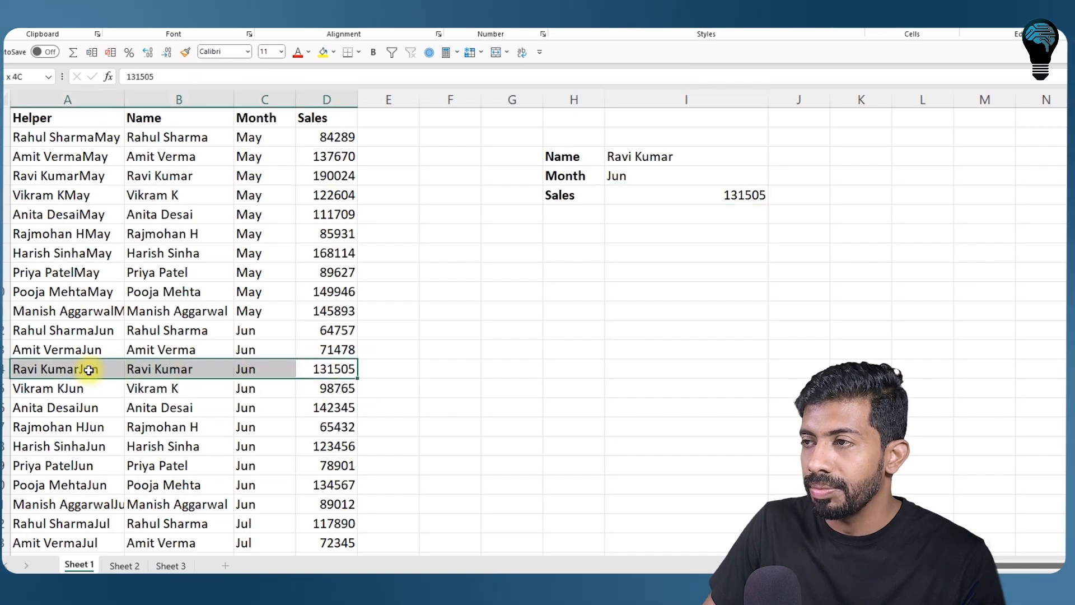
double_click(621, 177)
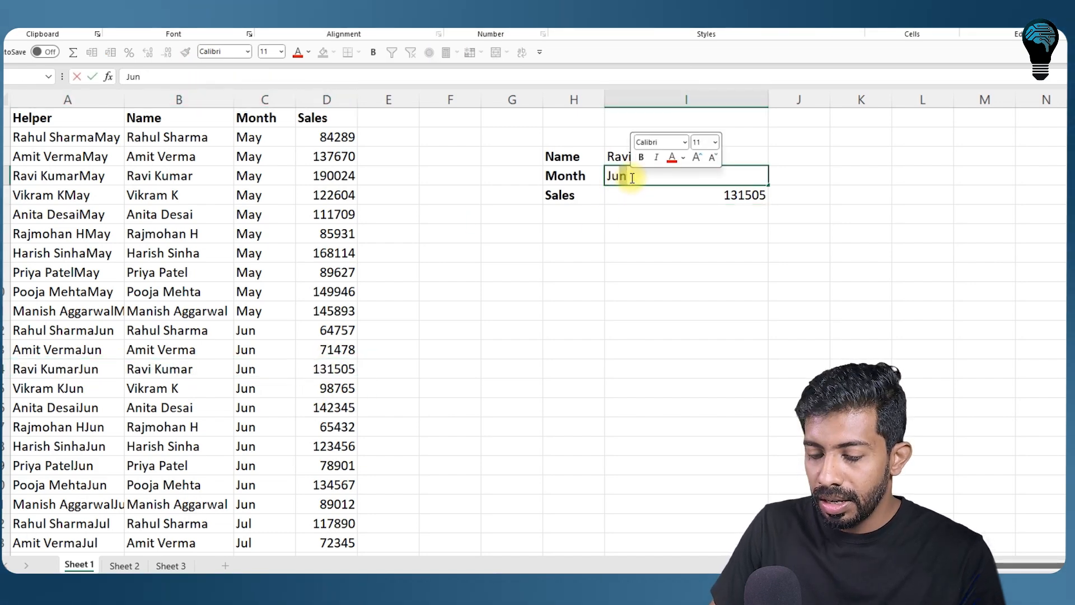
text(Jul)
key(Return)
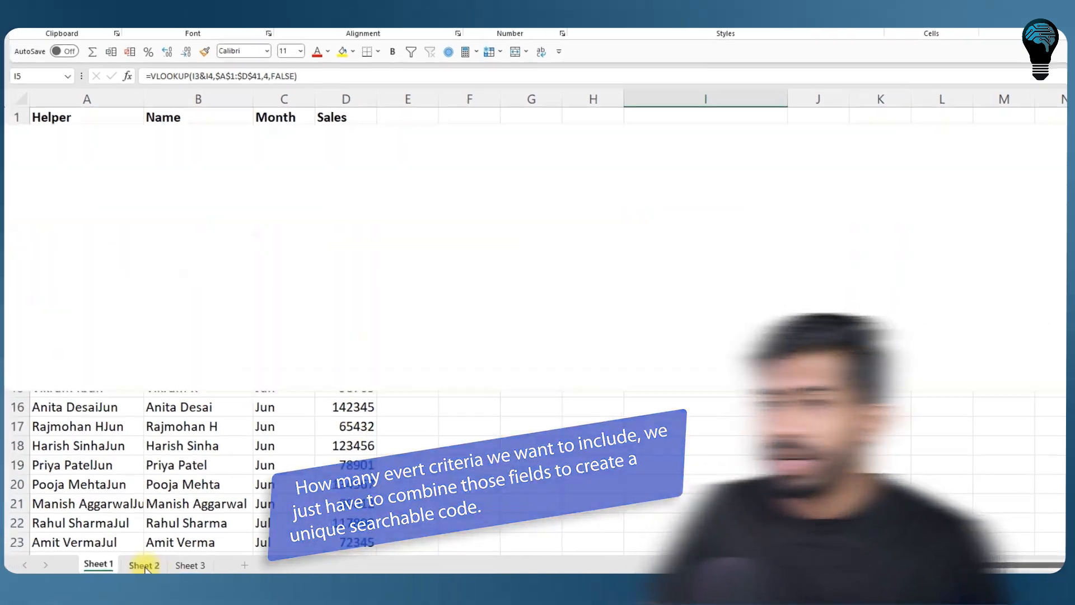
Step: Switch to Sheet 2 and examine its Name, Month and Year columns across the 2023 and 2024 rows
click(144, 565)
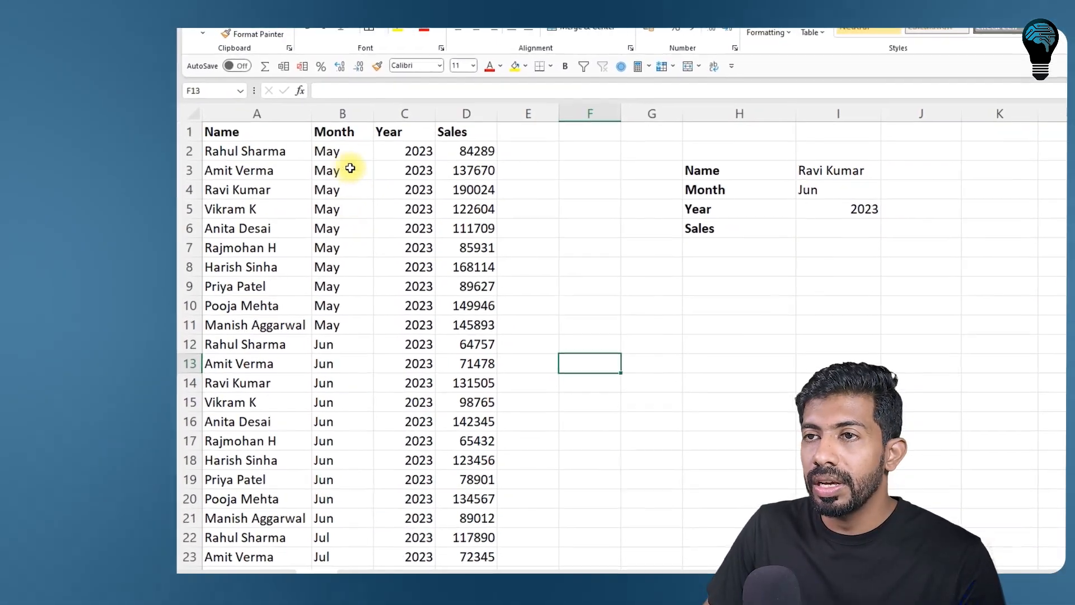
drag(303, 151, 336, 208)
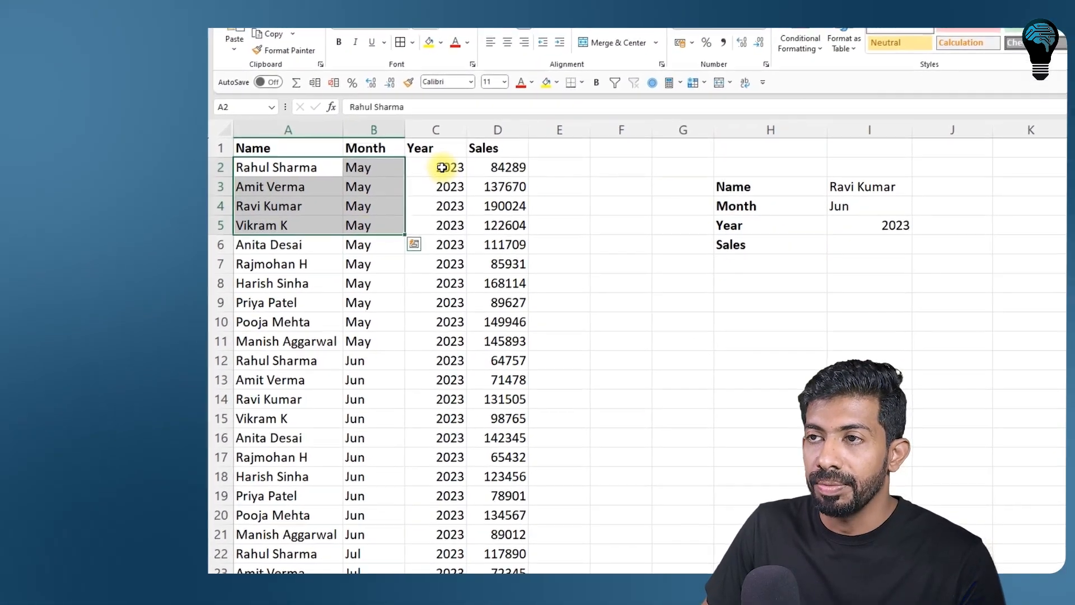
click(442, 167)
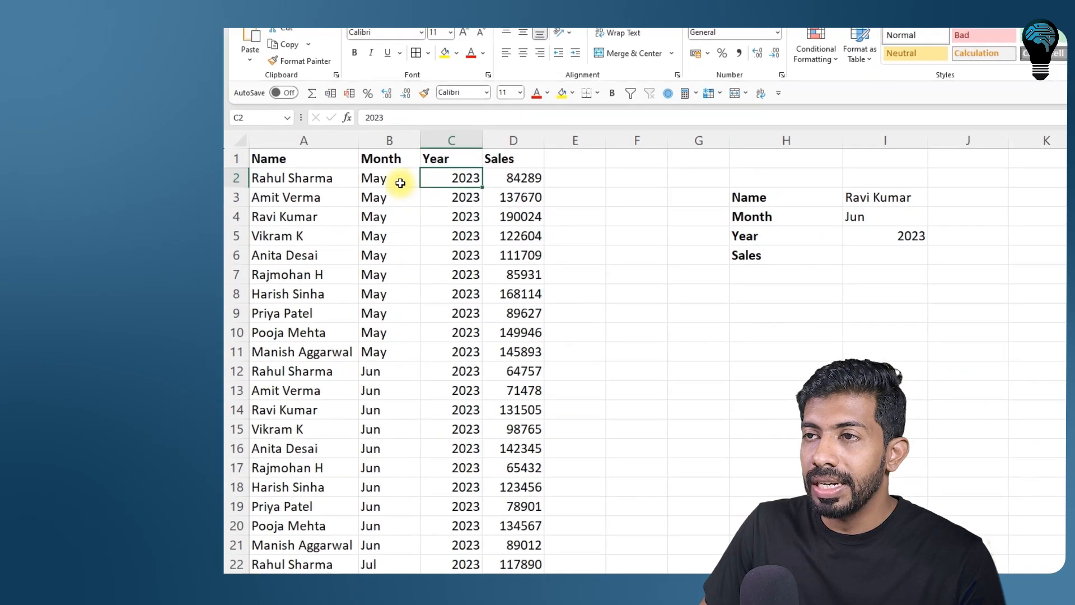
click(400, 183)
scroll(400, 444, down, 14)
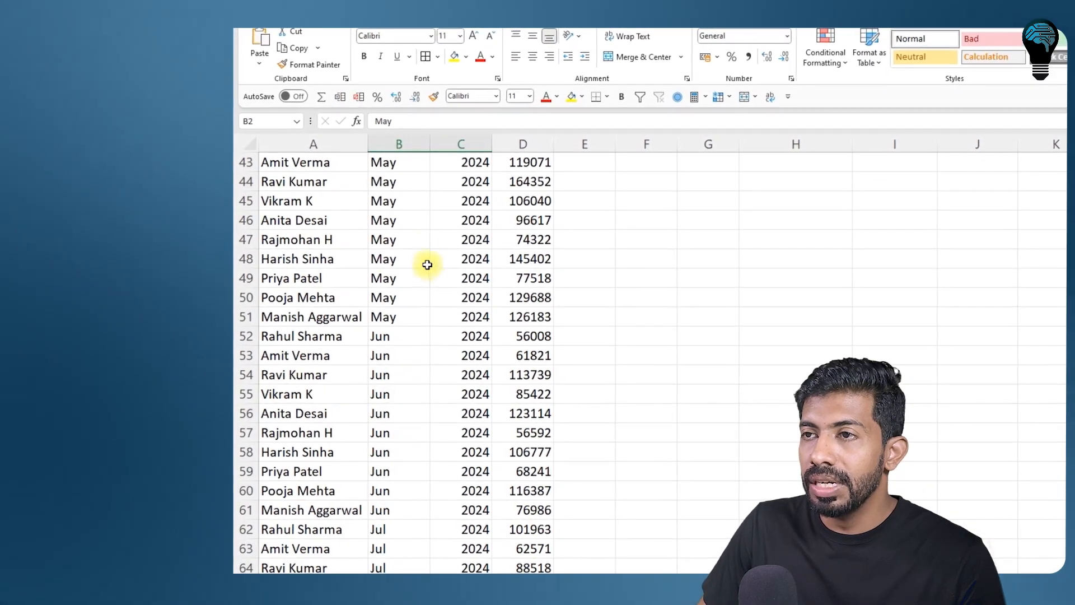
drag(401, 181, 439, 183)
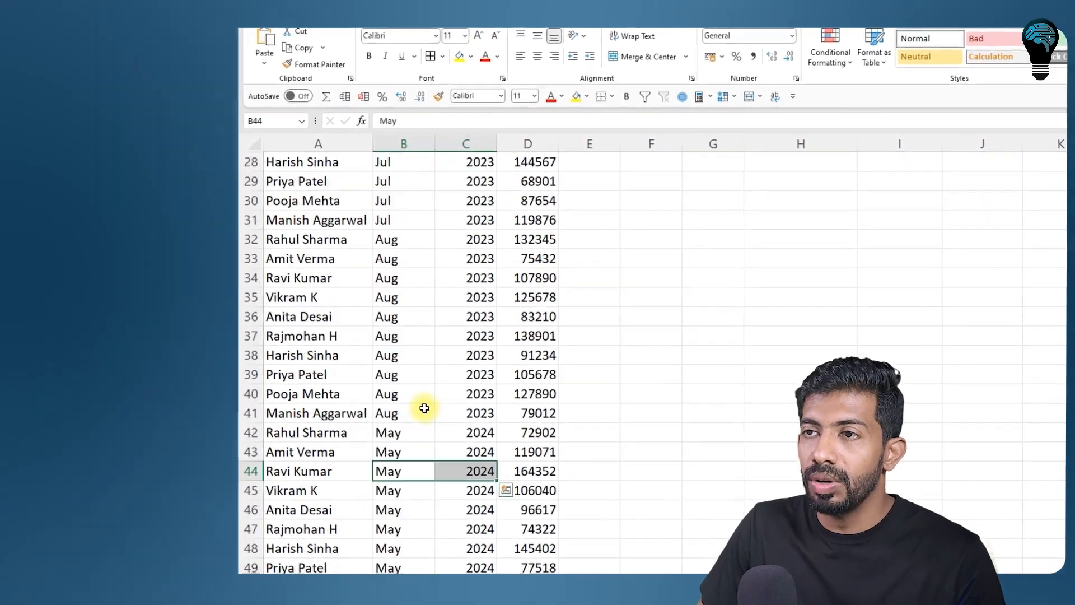
scroll(424, 409, up, 9)
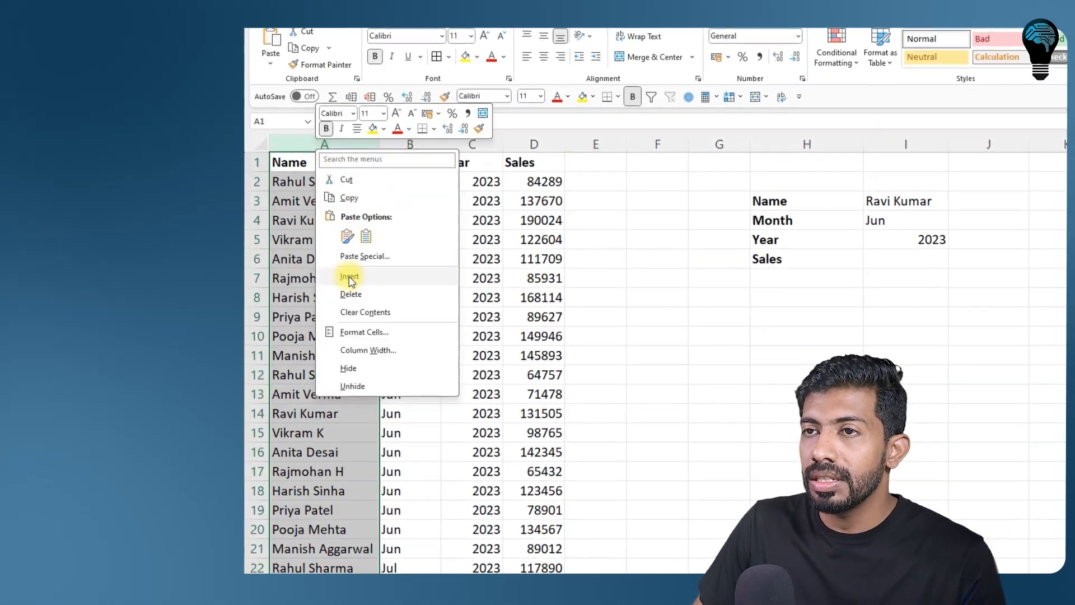
Step: Insert a new column before the Name column and give it the heading Helper
click(349, 276)
text(He)
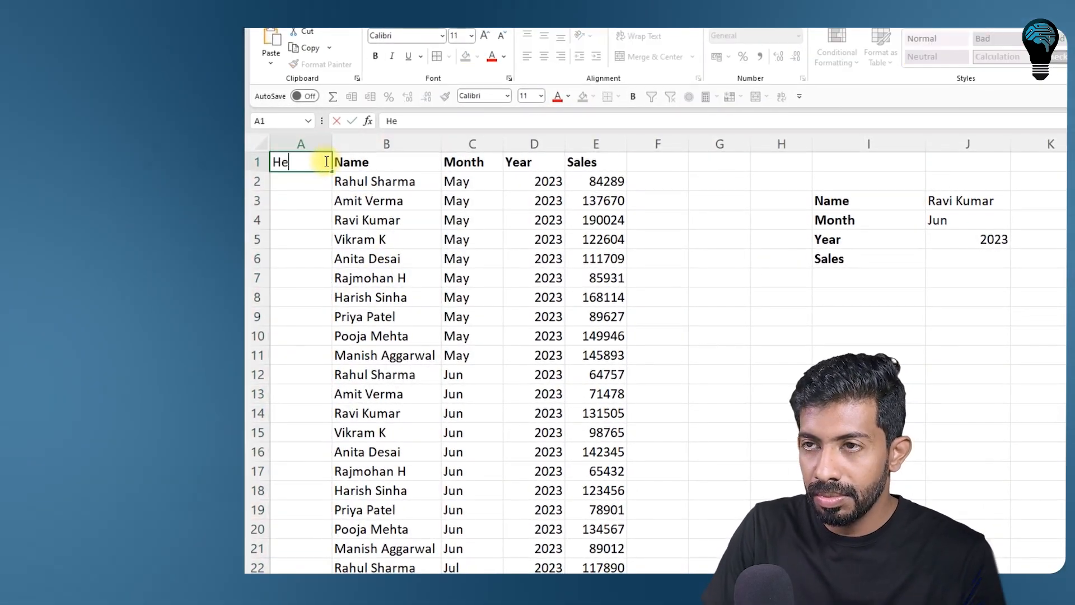
text(lper)
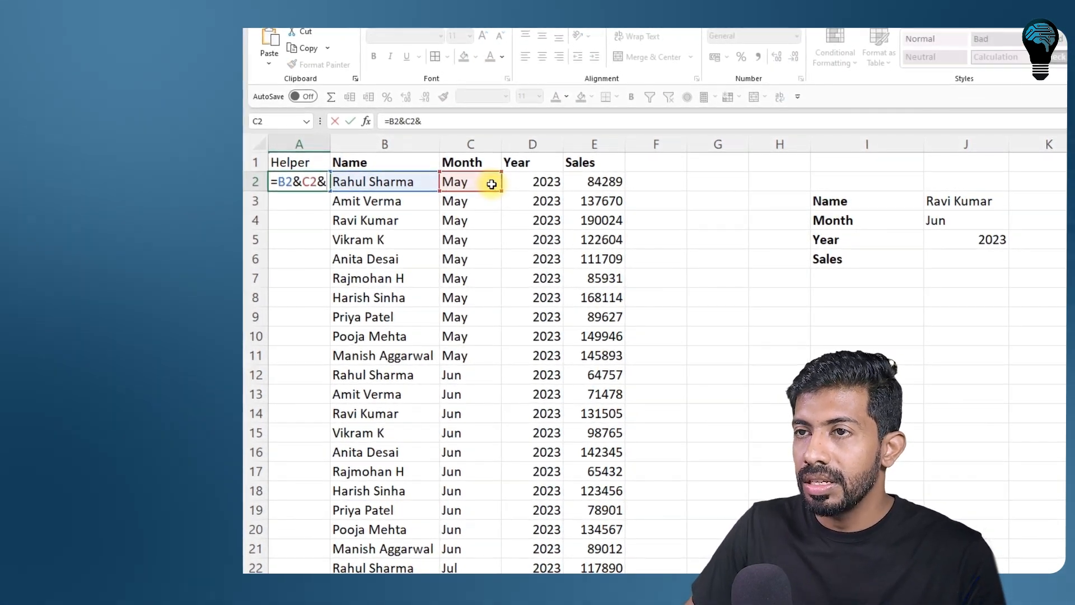
Step: Combine name, month and year in A2 with =B2&C2&D2 and fill it down the Helper column, auto-fitted in width
click(530, 182)
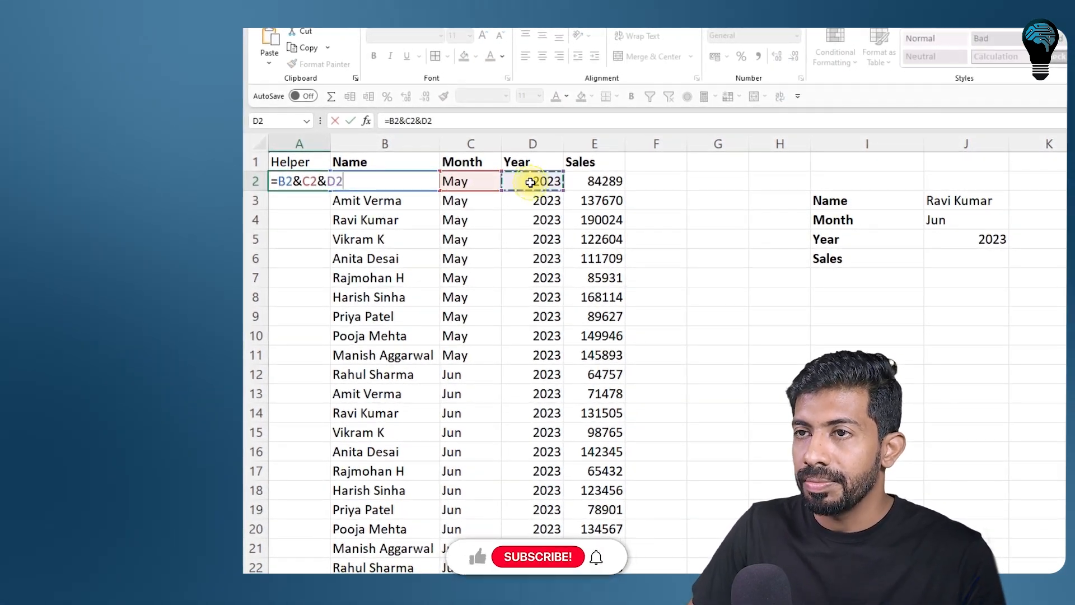
double_click(330, 144)
click(368, 187)
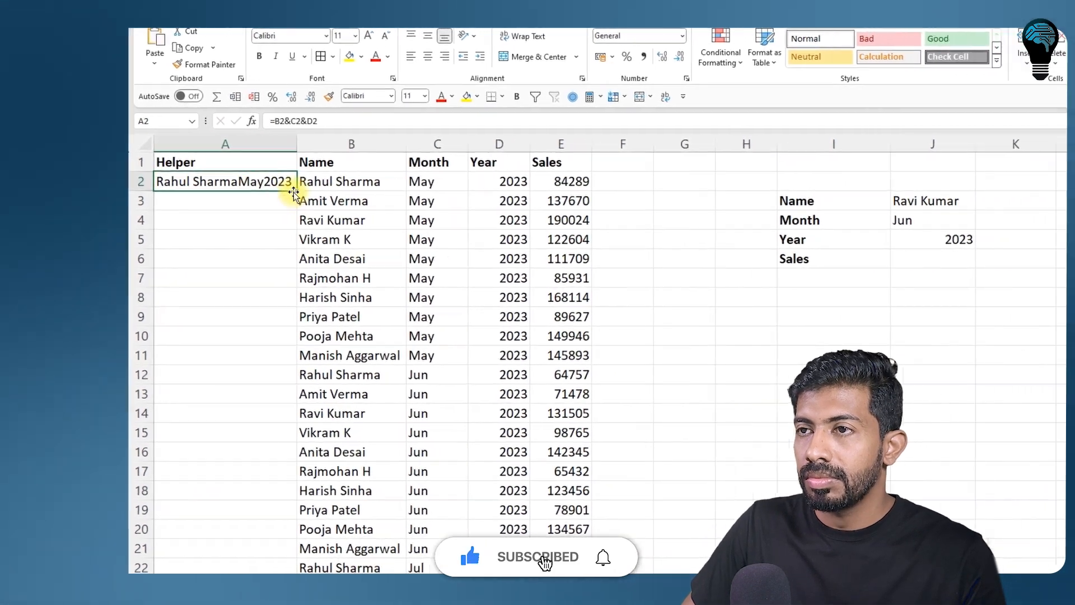
double_click(409, 191)
Step: Begin a VLOOKUP formula in the Sales cell J6 with J3&J4&J5 as the lookup value
click(1045, 259)
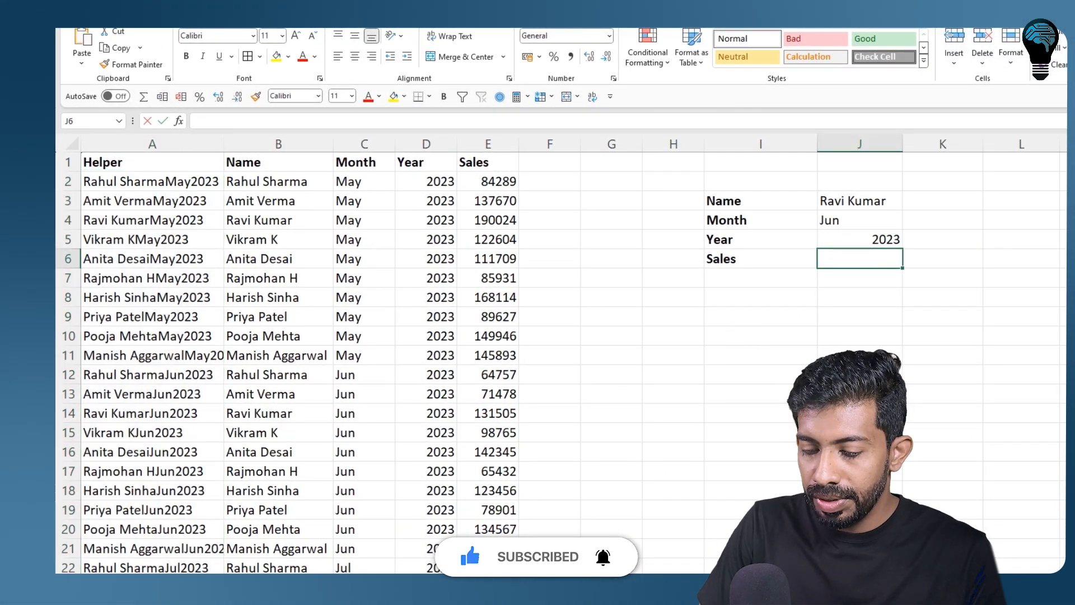
text(=vlookup()
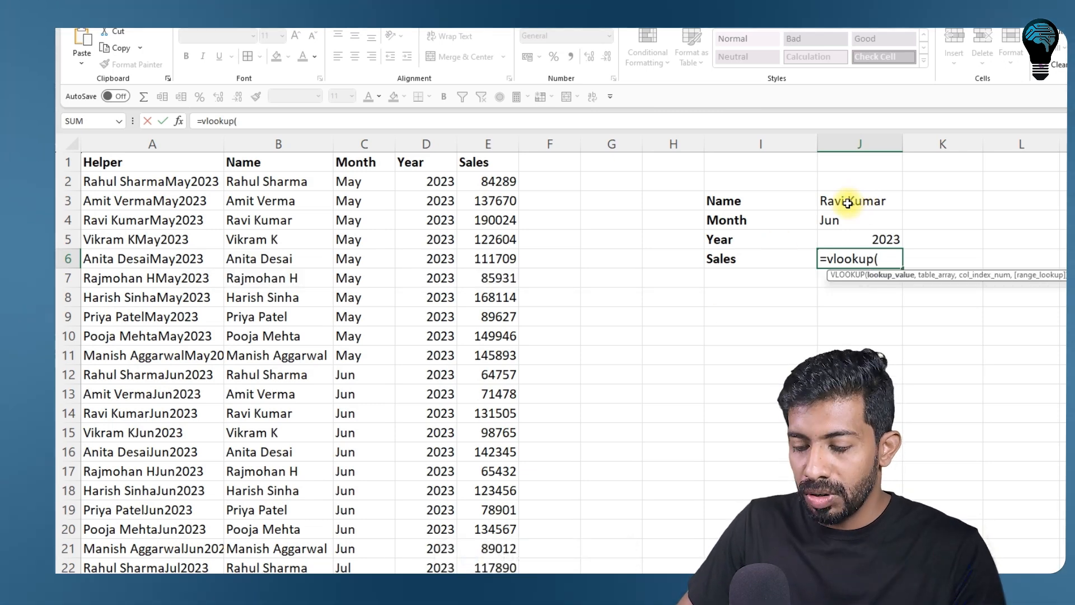
click(864, 200)
text(&)
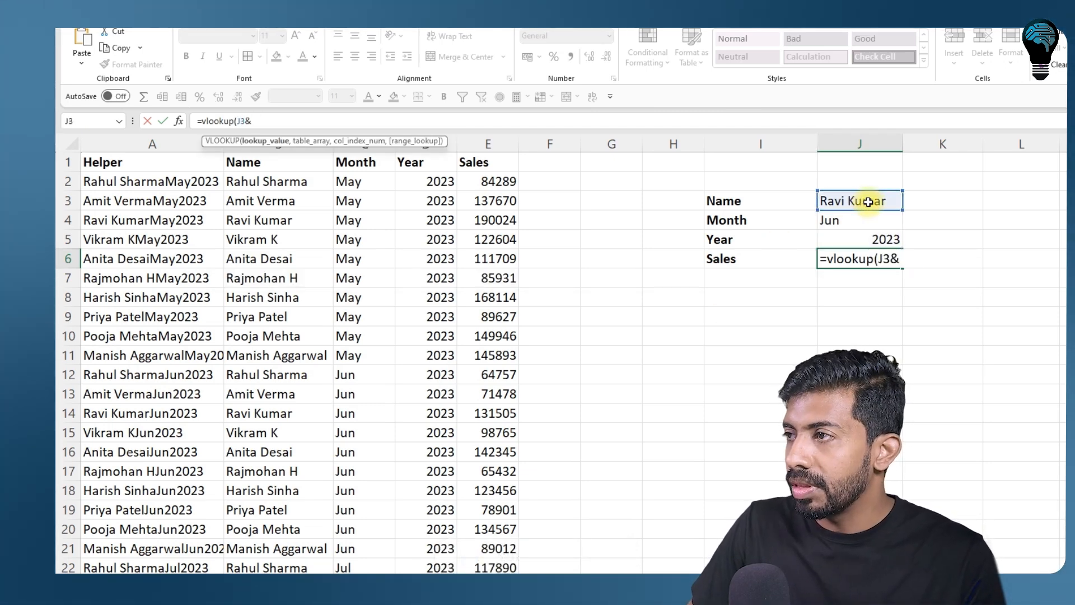
click(871, 223)
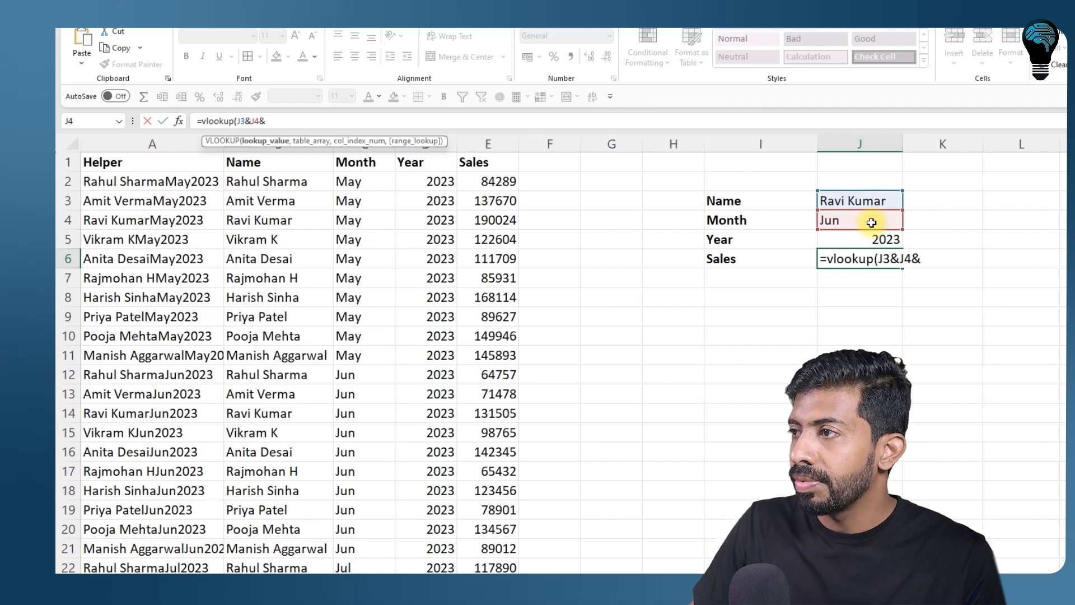
text(&)
click(870, 233)
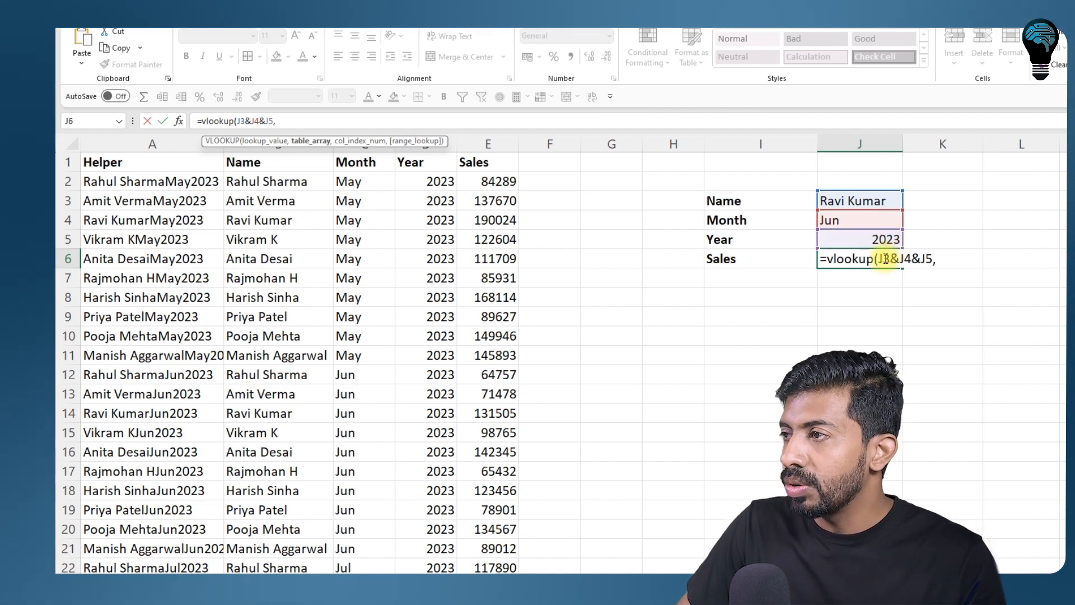
drag(885, 259, 913, 259)
click(309, 127)
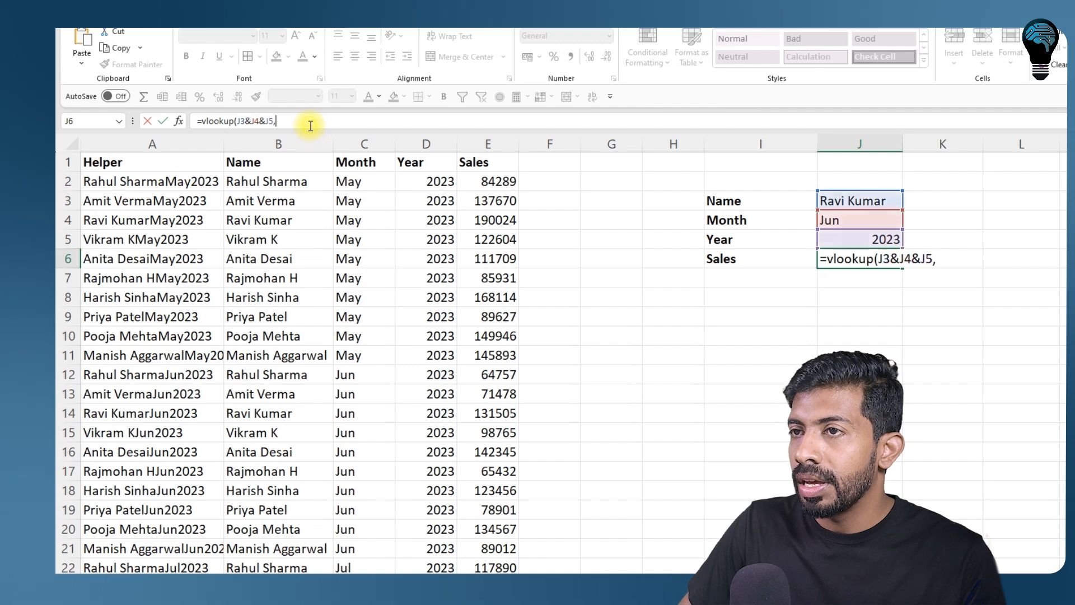
Step: Set the table array of the J6 VLOOKUP to the whole data range as the absolute reference $A$1:$E$81
drag(144, 163, 477, 281)
key(ctrl+shift+Down)
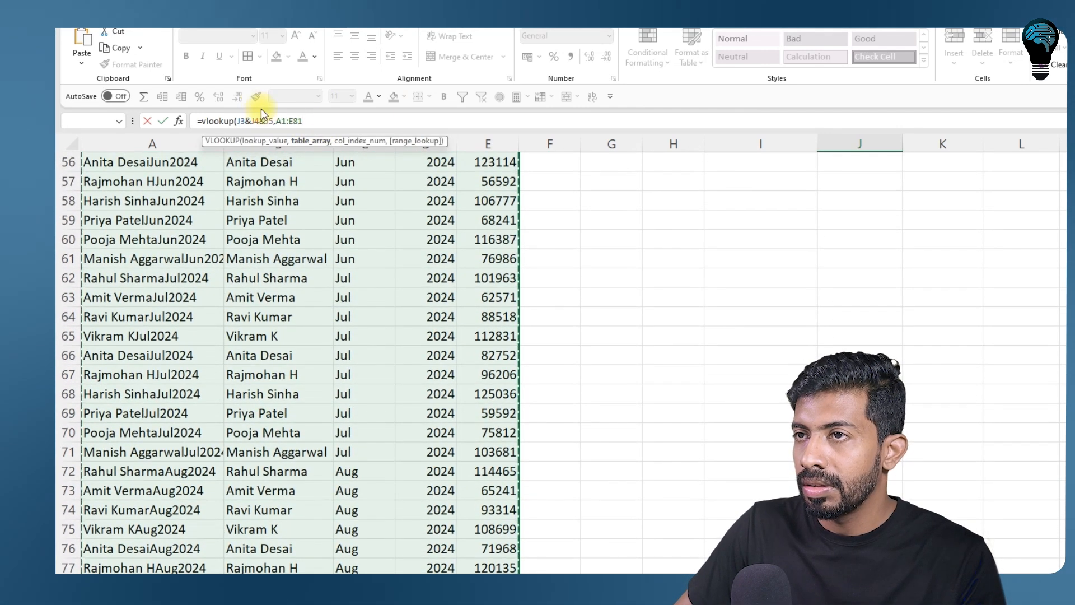
drag(281, 121, 317, 122)
key(F4)
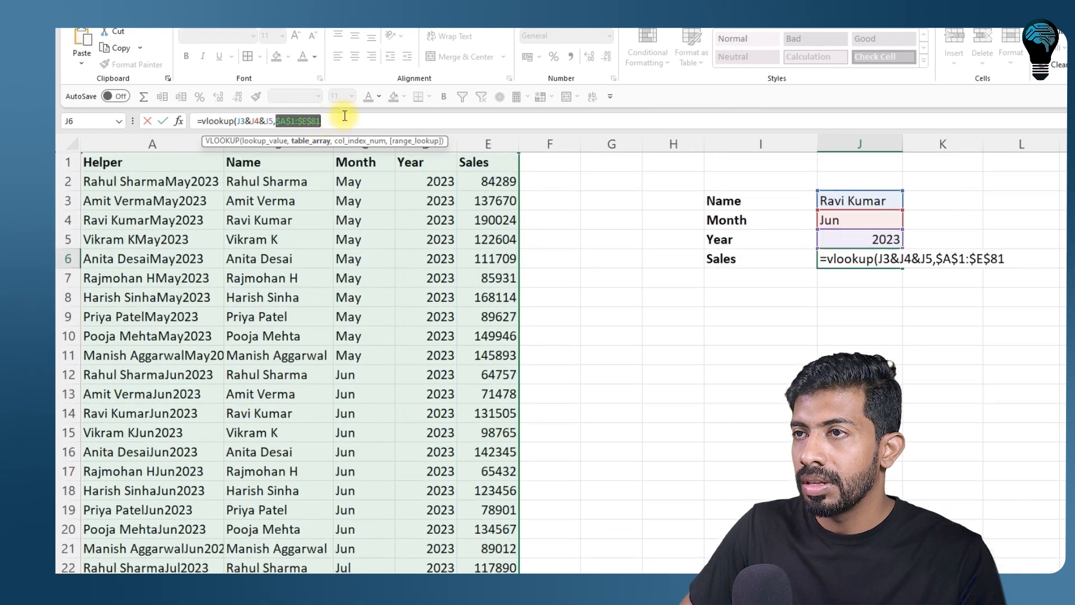
Step: Complete the VLOOKUP in J6 with column index 5 and FALSE for an exact match
text(,)
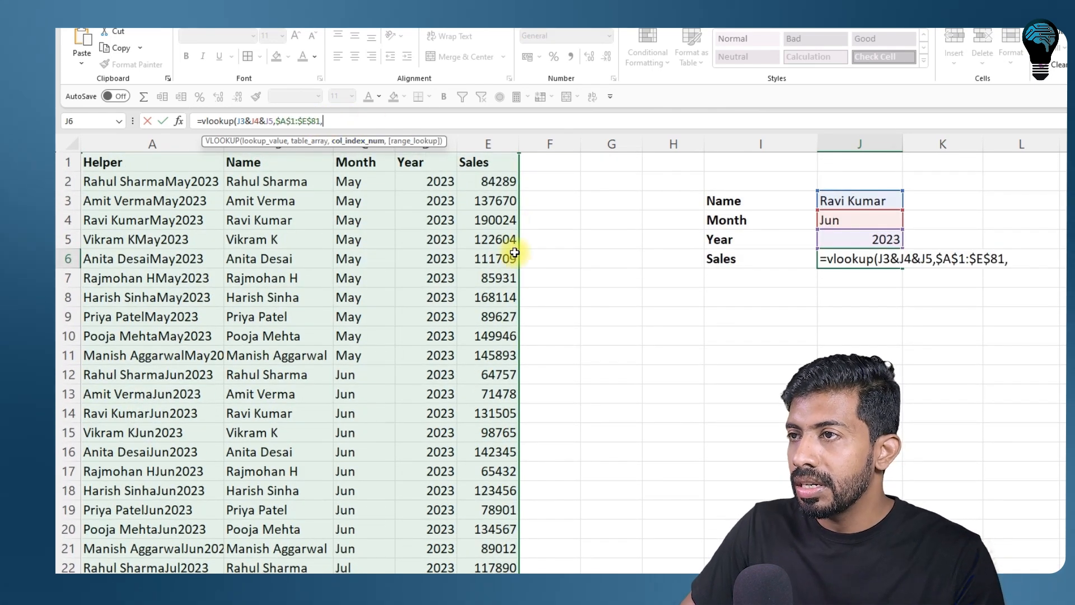
text(5)
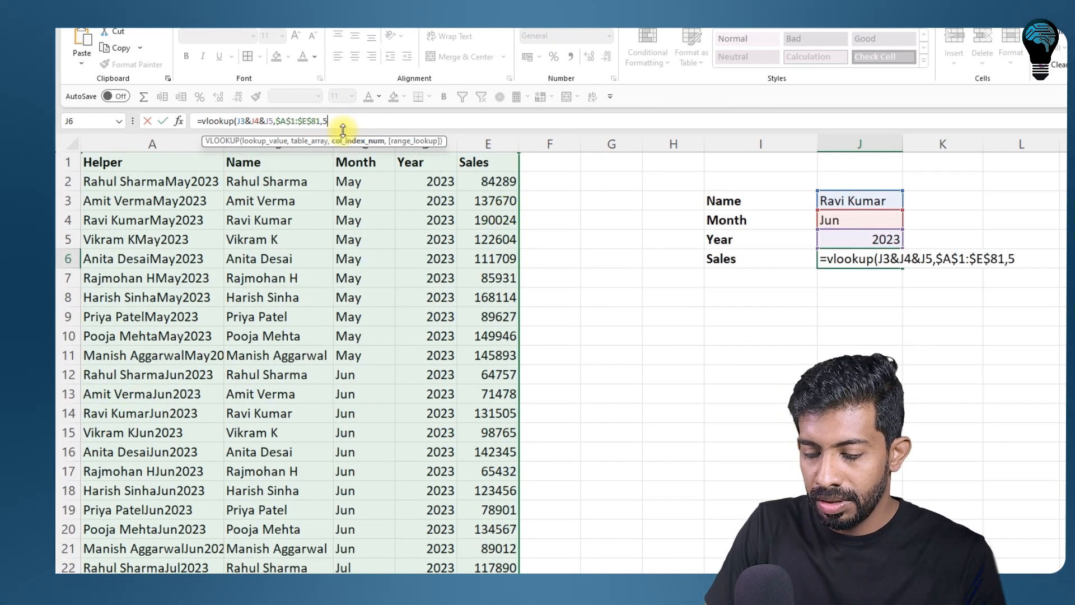
text(, false))
key(Return)
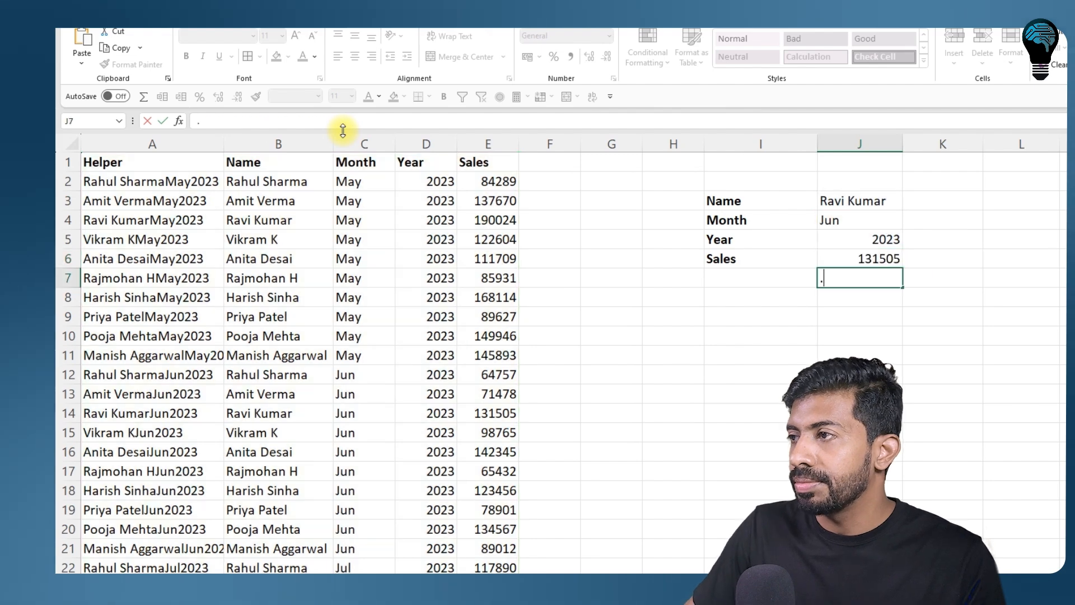
Step: Set the lookup year in J5 to 2024
click(894, 262)
click(895, 237)
double_click(895, 237)
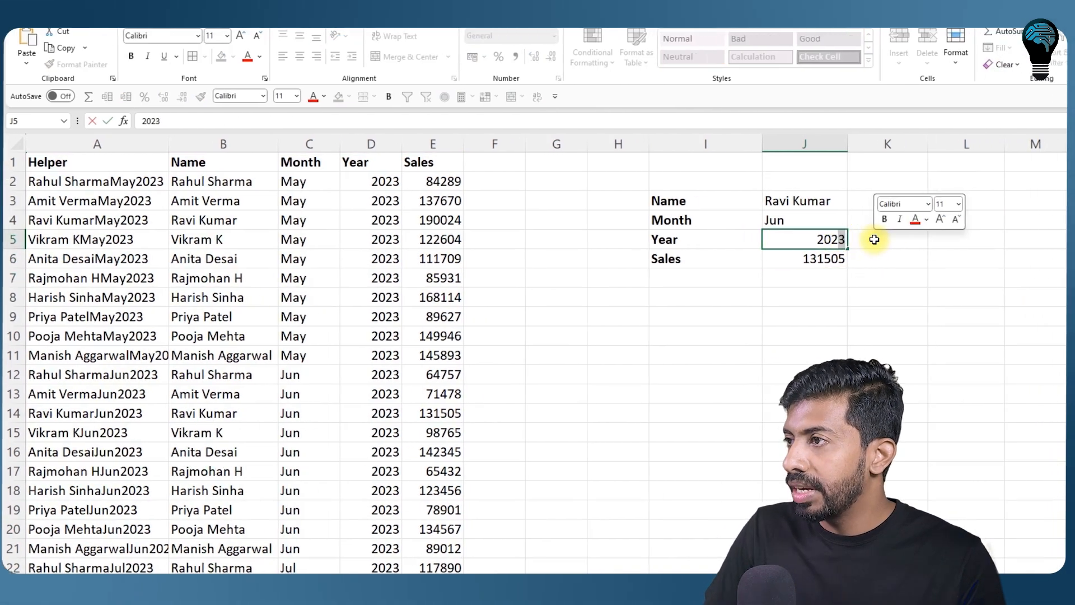
text(2024)
key(Return)
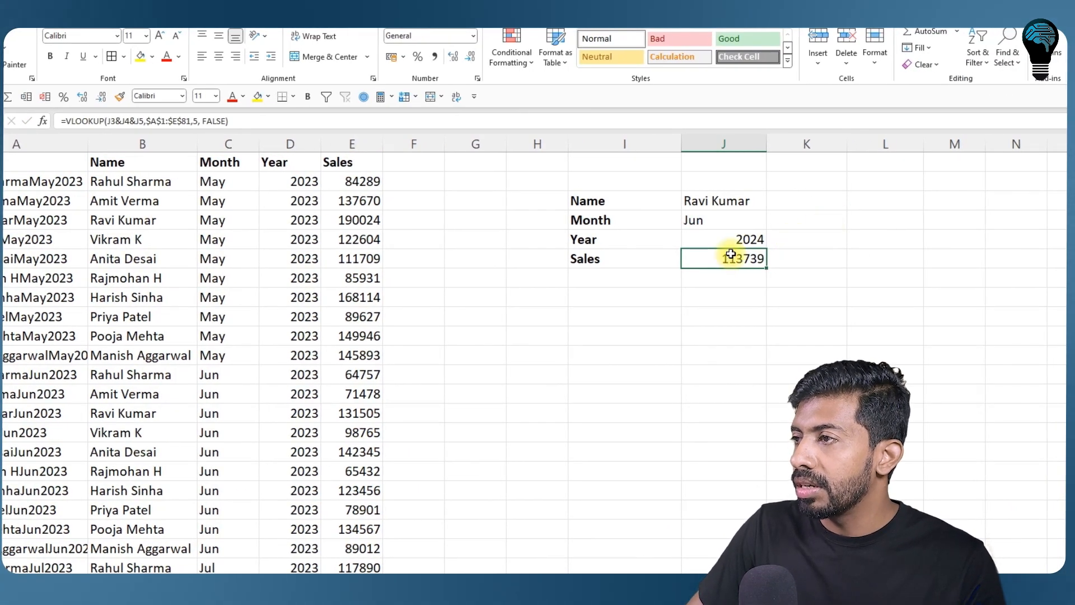
Step: Change the lookup month in J4 to May
click(689, 219)
double_click(694, 220)
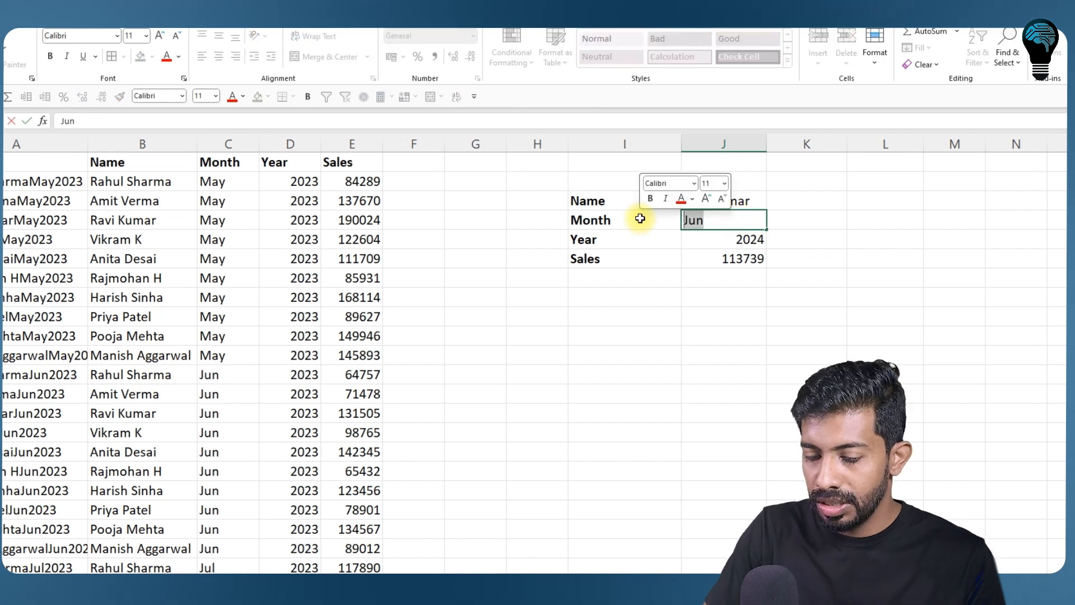
text(May)
key(Return)
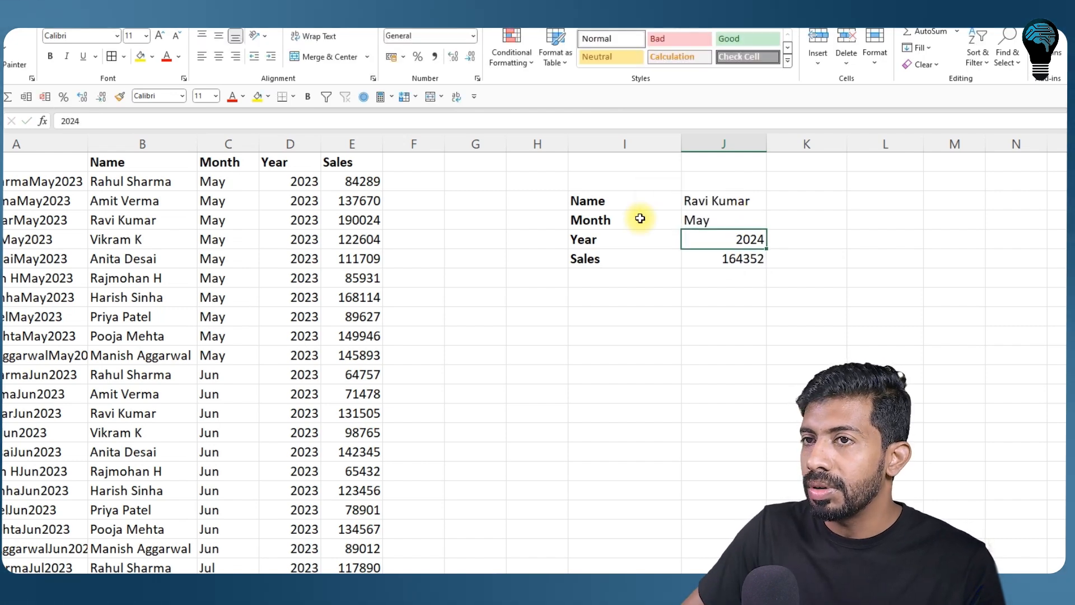
Step: Copy the name in B2 and paste it as values into the lookup Name cell J3
click(128, 189)
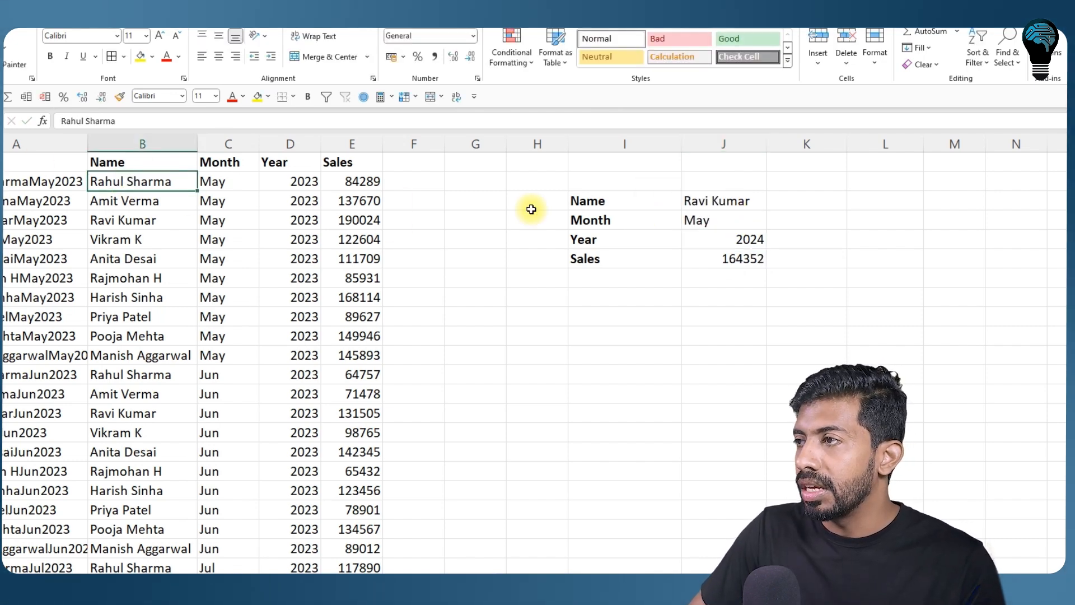
key(ctrl+c)
click(697, 201)
right_click(707, 203)
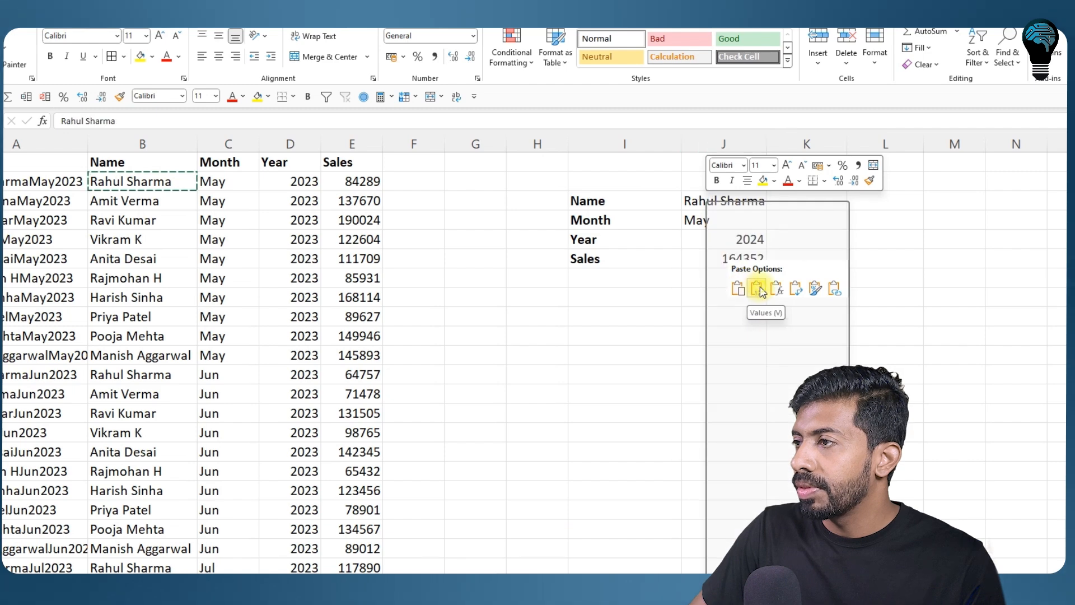
click(749, 281)
click(715, 258)
click(708, 317)
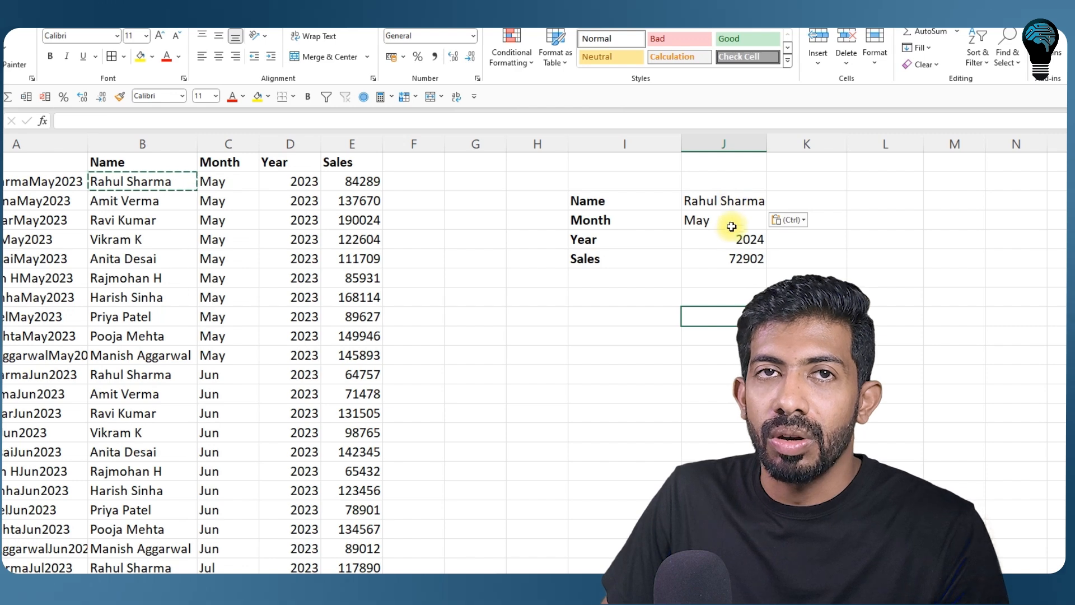
click(723, 258)
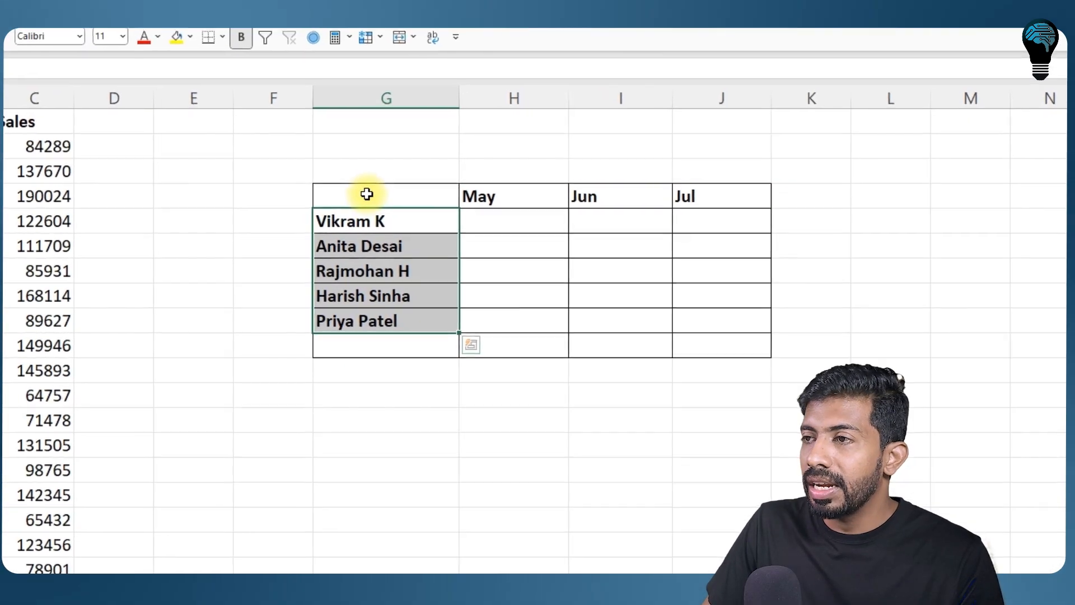
Step: Examine the summary grid's names in G5:G9, month headers in H4:J4 and empty sales cells on the two-criteria sheet
drag(377, 224, 374, 321)
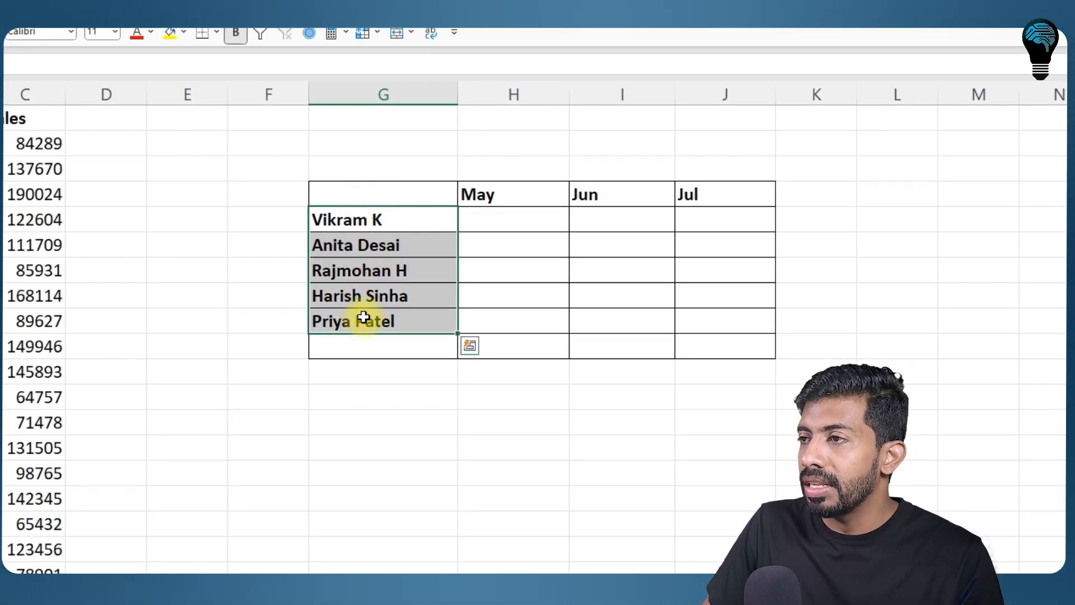
drag(507, 202, 681, 197)
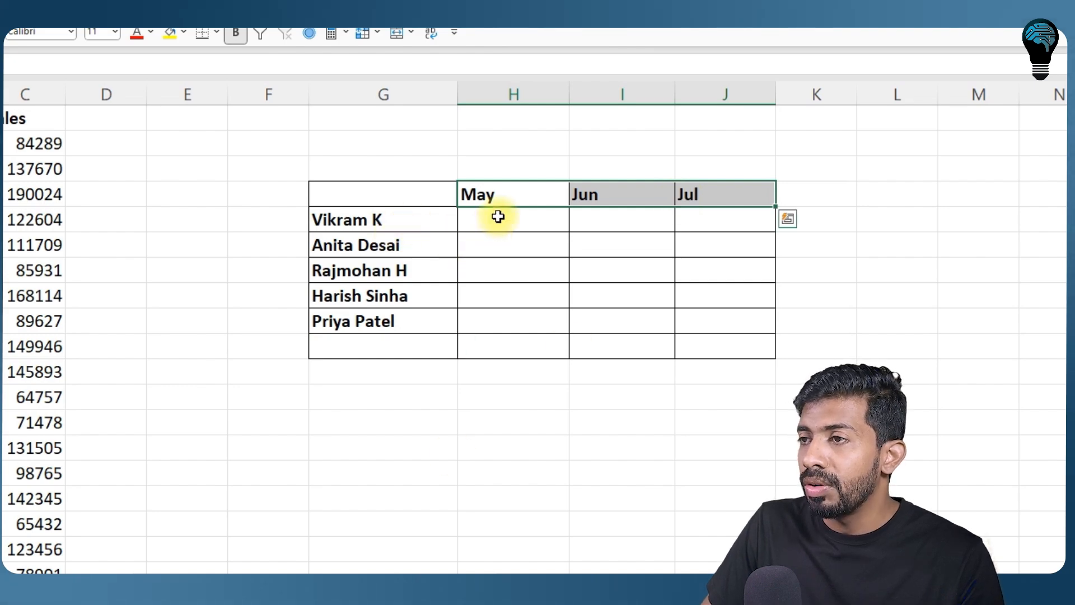
drag(557, 223, 520, 346)
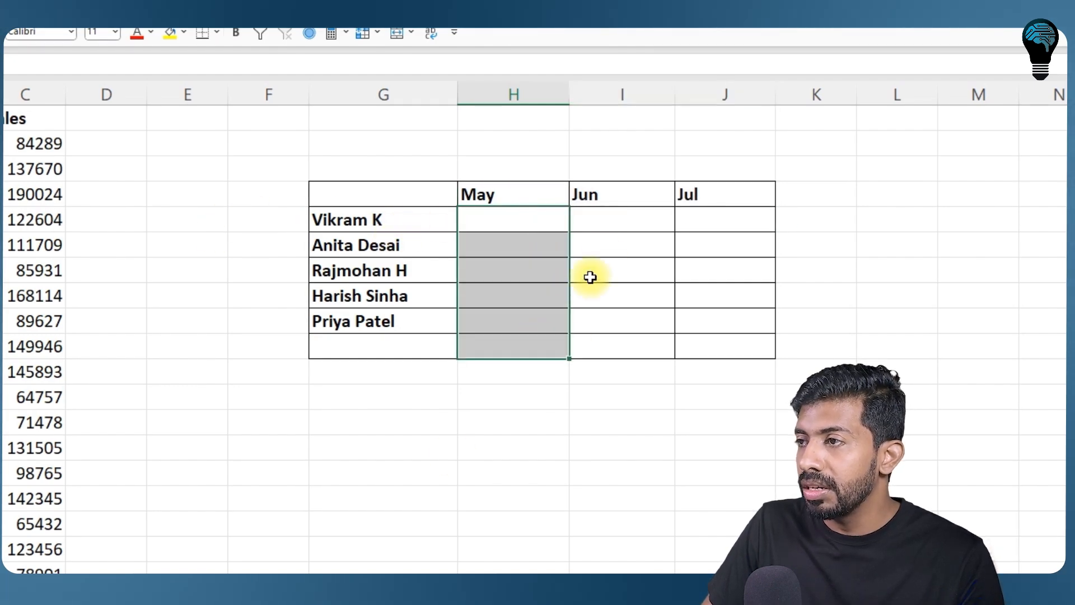
drag(610, 218, 625, 319)
drag(696, 218, 688, 315)
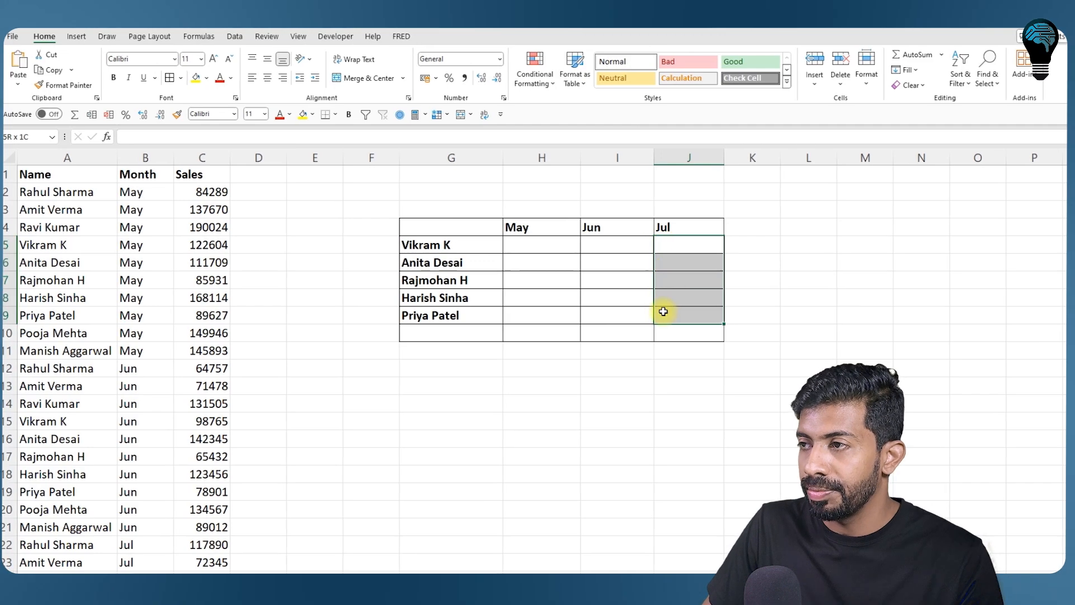
Step: Insert a new column A before the Name column and give it the header Helper
click(78, 158)
right_click(70, 168)
click(92, 278)
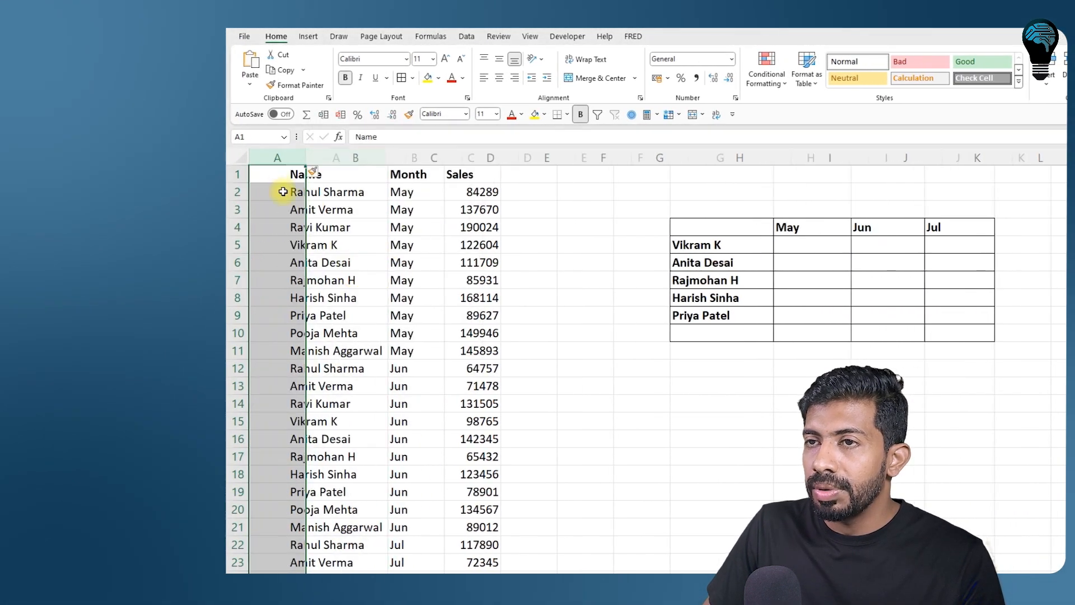
click(284, 175)
text(He)
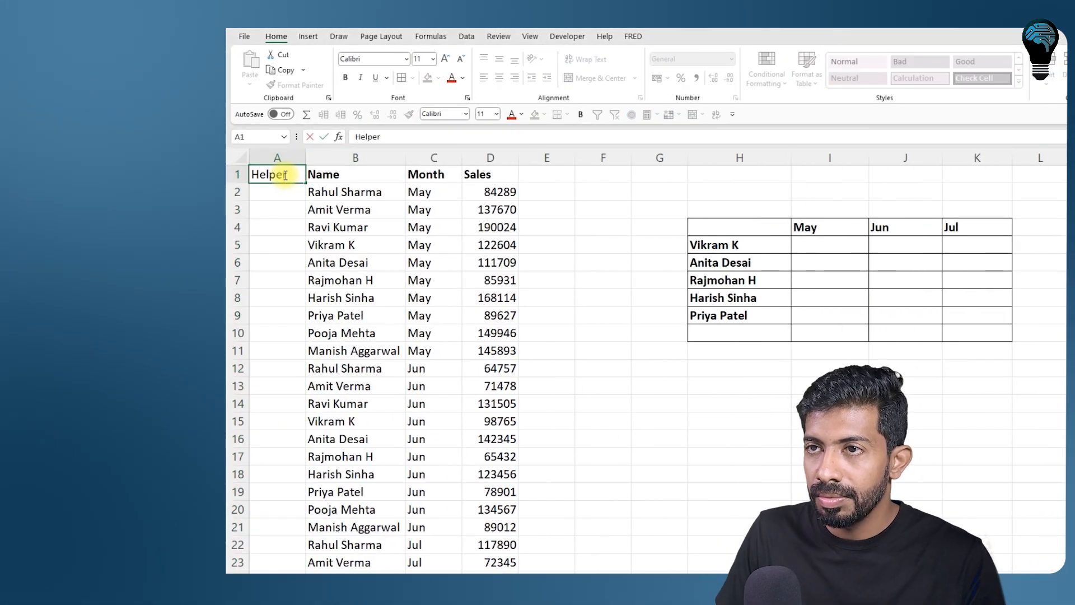
text(lper)
key(Return)
Step: Fill the Helper column from A2 down with =B2&C2 to join name and month, and make its header bold
text(=)
click(334, 192)
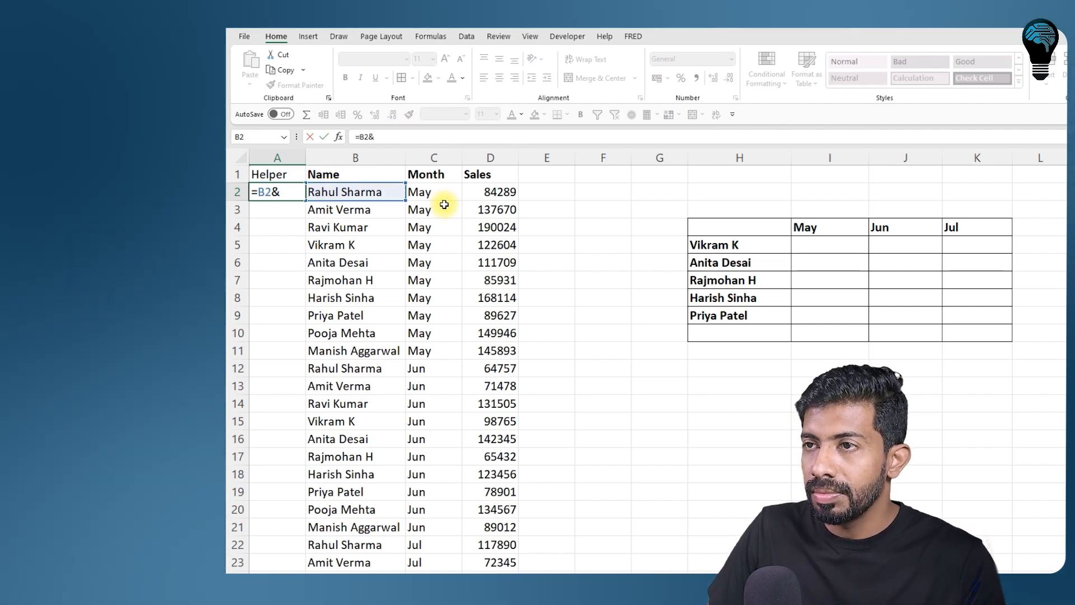
key(ctrl+Return)
double_click(305, 200)
click(295, 172)
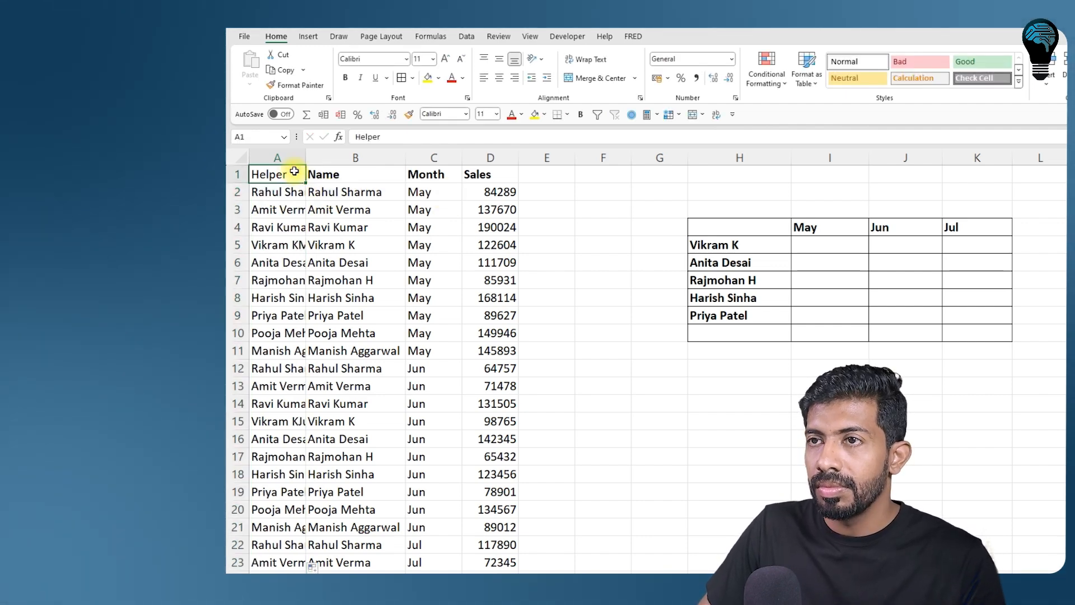
key(ctrl+b)
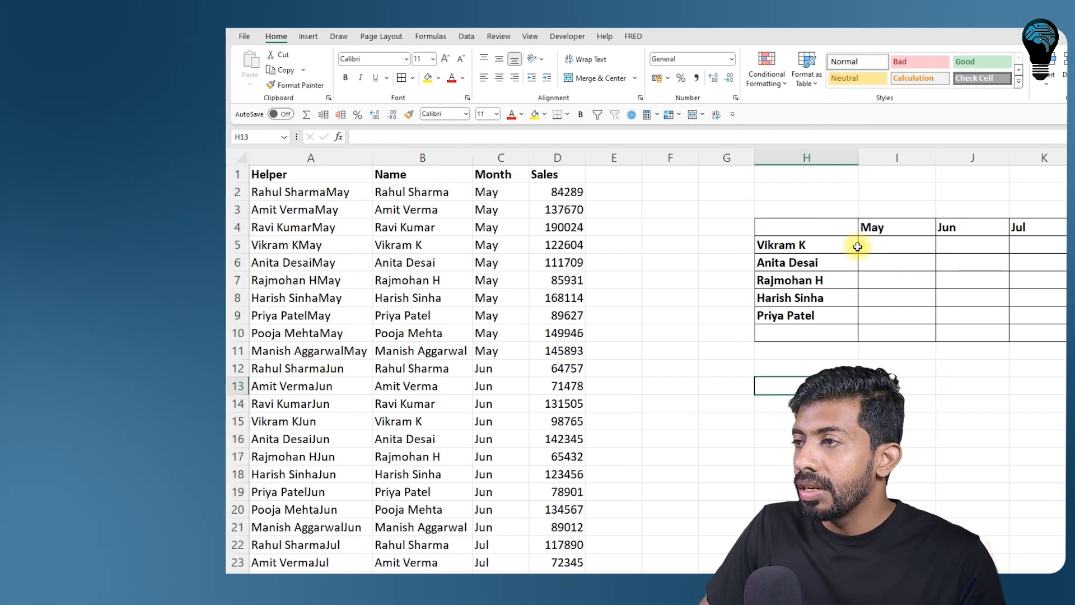
Step: Enter =H5&I4 in I5 to join the first row's name with the May header
click(860, 246)
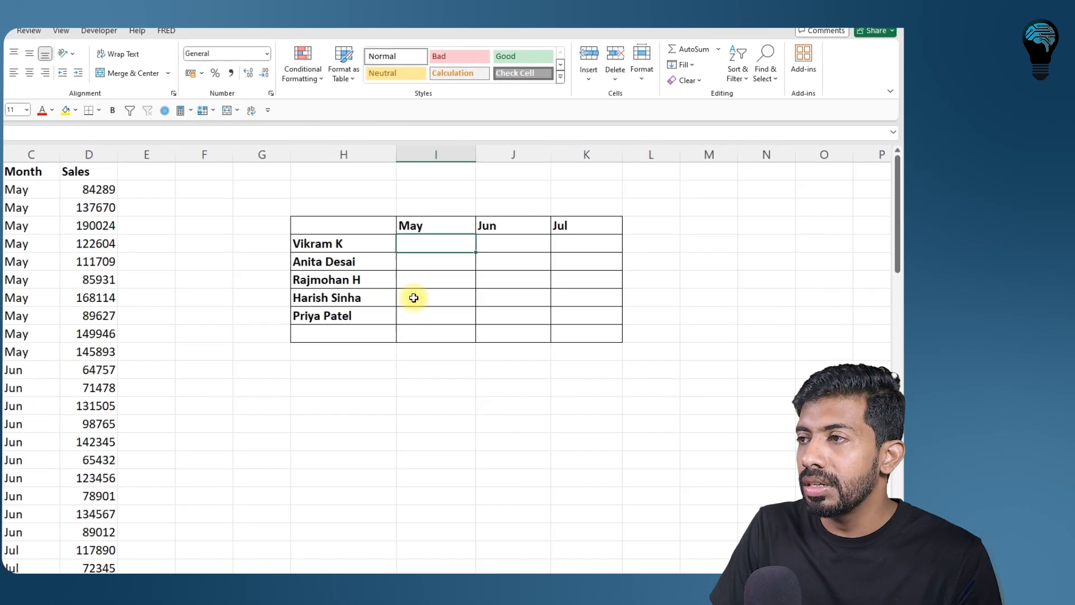
text(=)
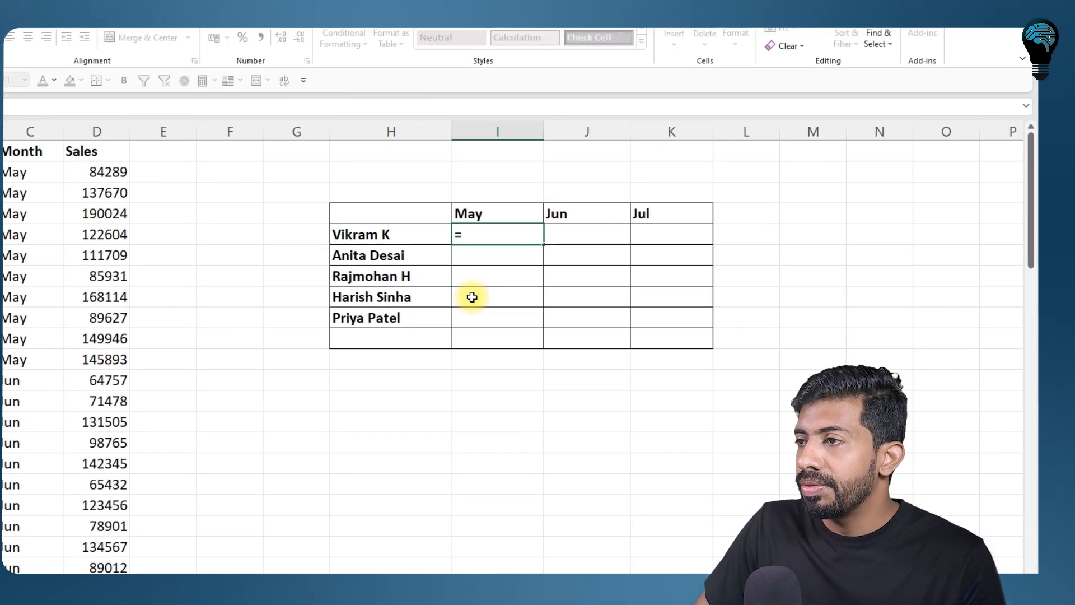
click(410, 236)
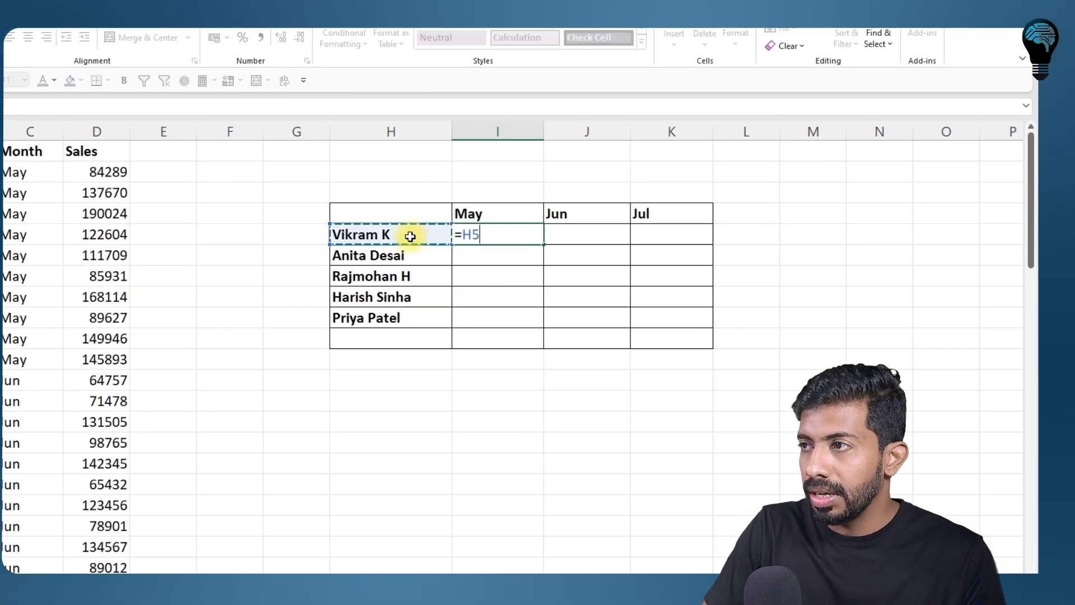
text(&)
click(472, 214)
key(Return)
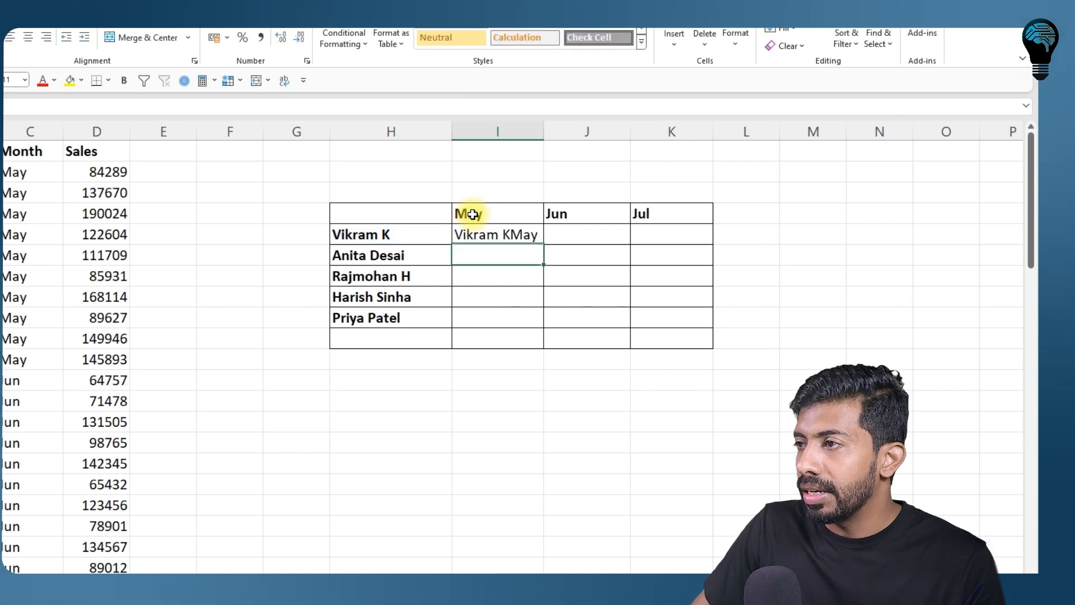
Step: Try to fill the I5 formula down to I9 and redirect the month reference in I7 to I4
click(500, 234)
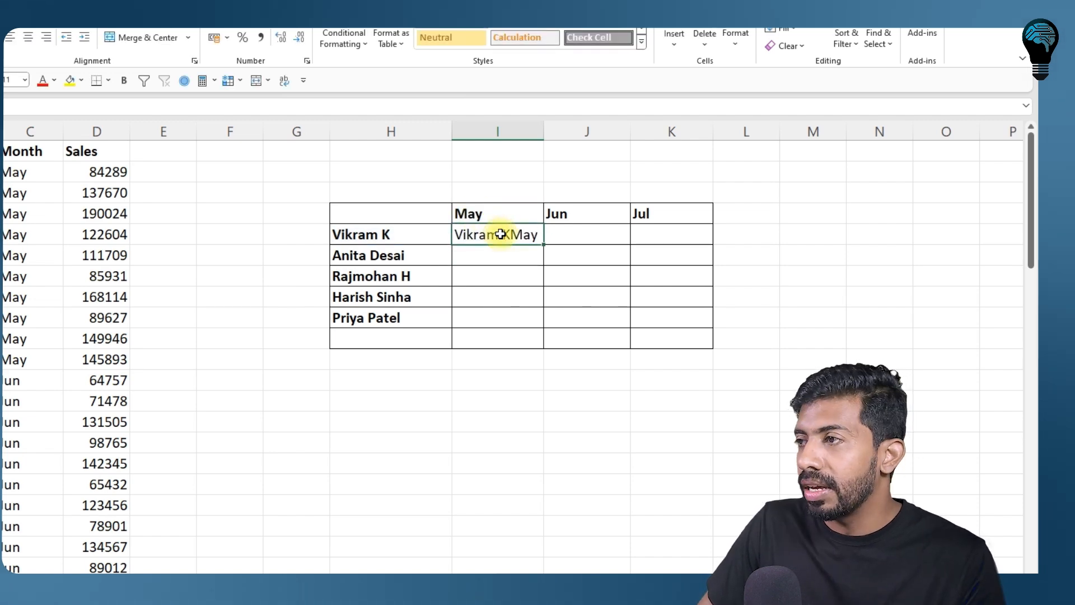
drag(544, 244, 537, 322)
double_click(511, 276)
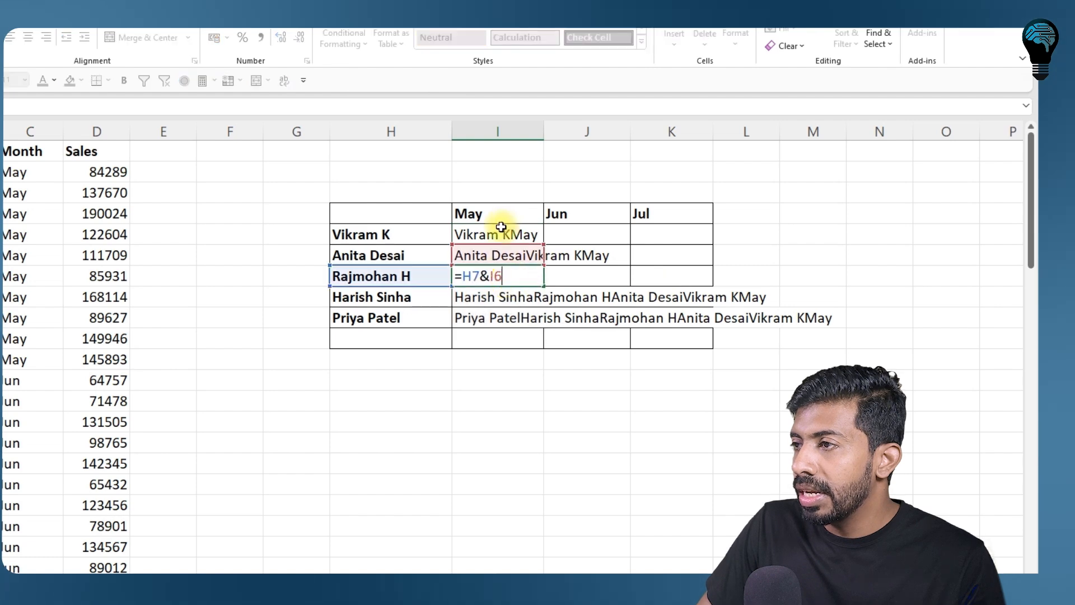
drag(503, 244, 502, 219)
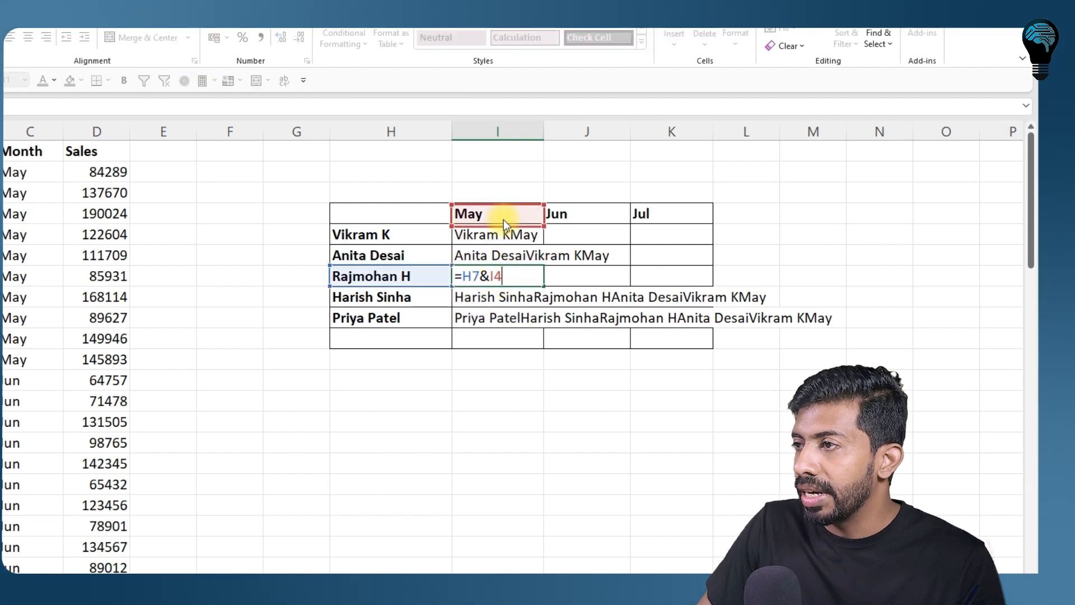
key(Return)
Step: Lock only the row of the month reference in I5, making the formula =H5&I$4
double_click(510, 235)
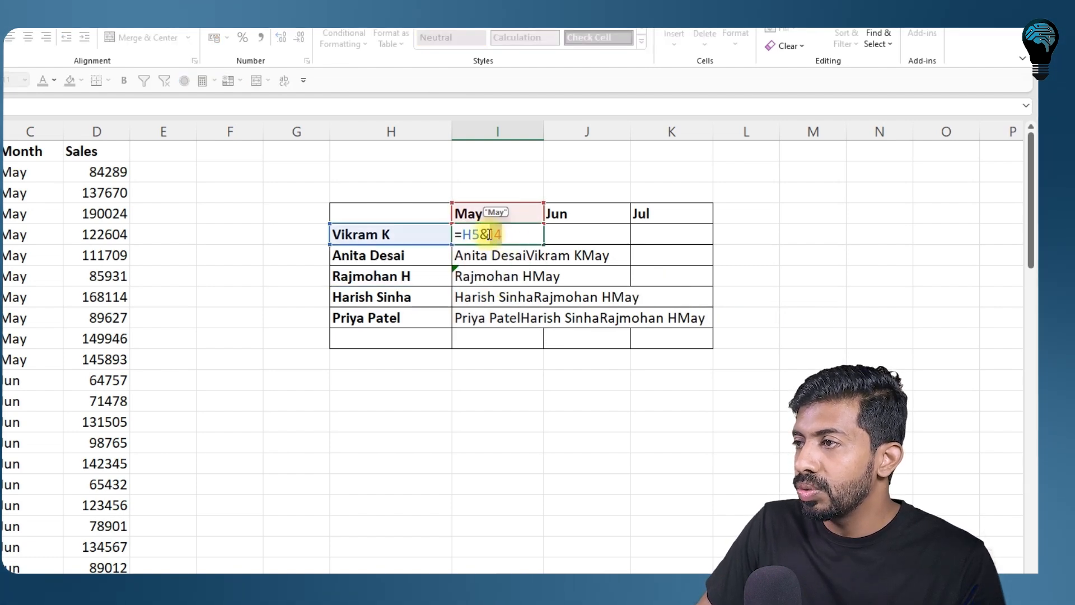
drag(490, 234, 510, 234)
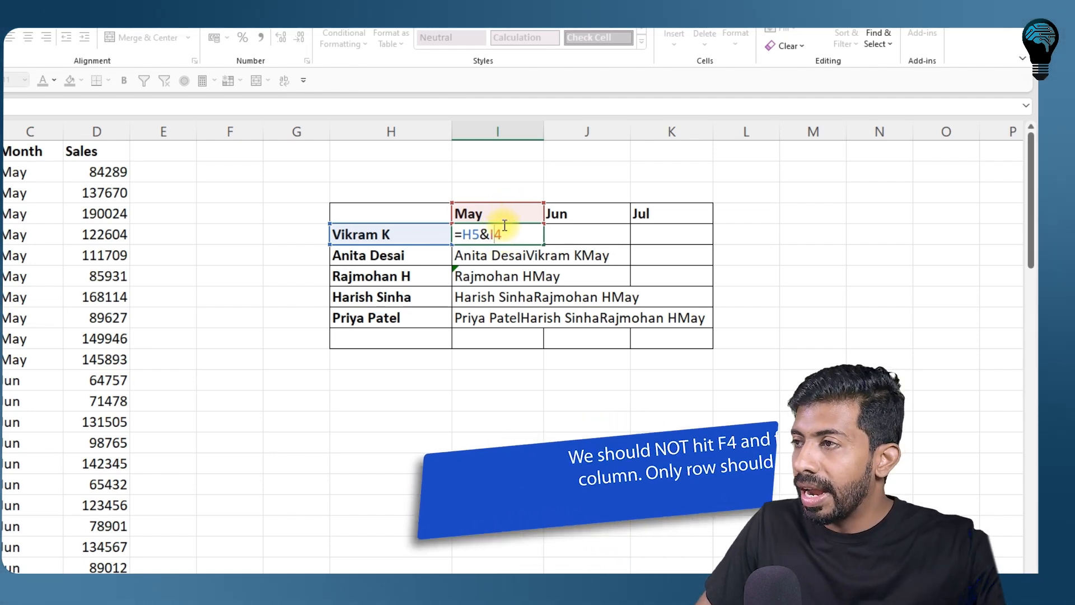
text($)
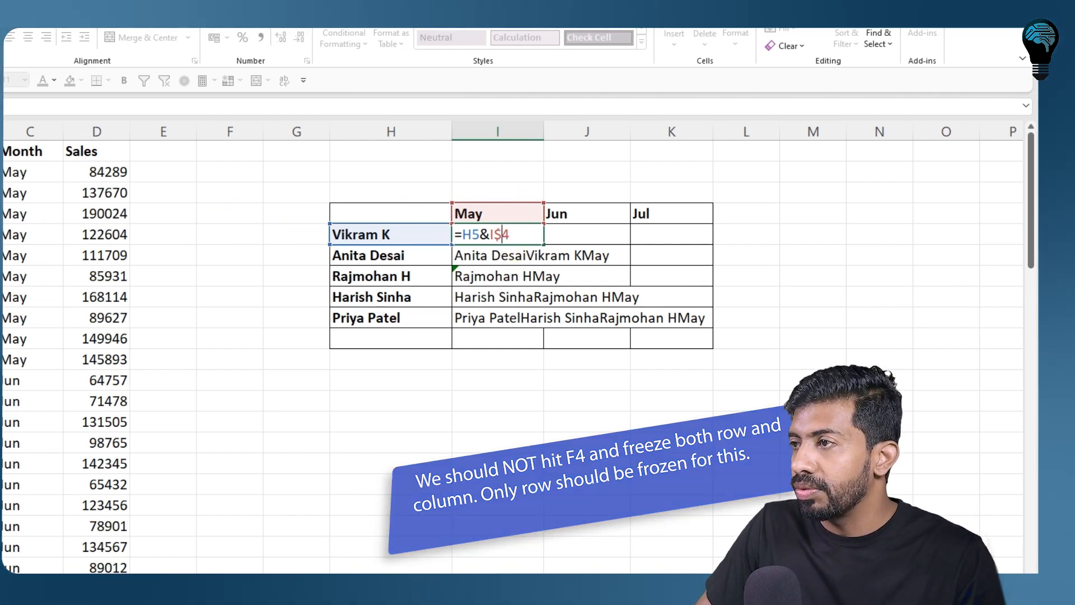
key(Return)
Step: Fill the row-locked I5 formula down to I9 and check the references in I6 and I7
click(500, 234)
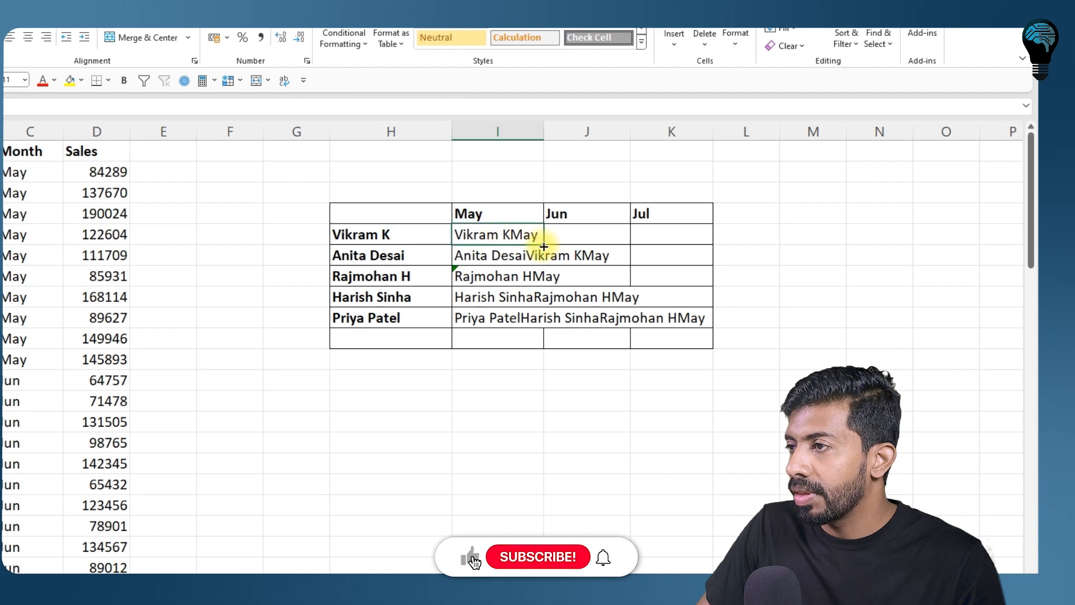
drag(542, 244, 540, 324)
double_click(522, 257)
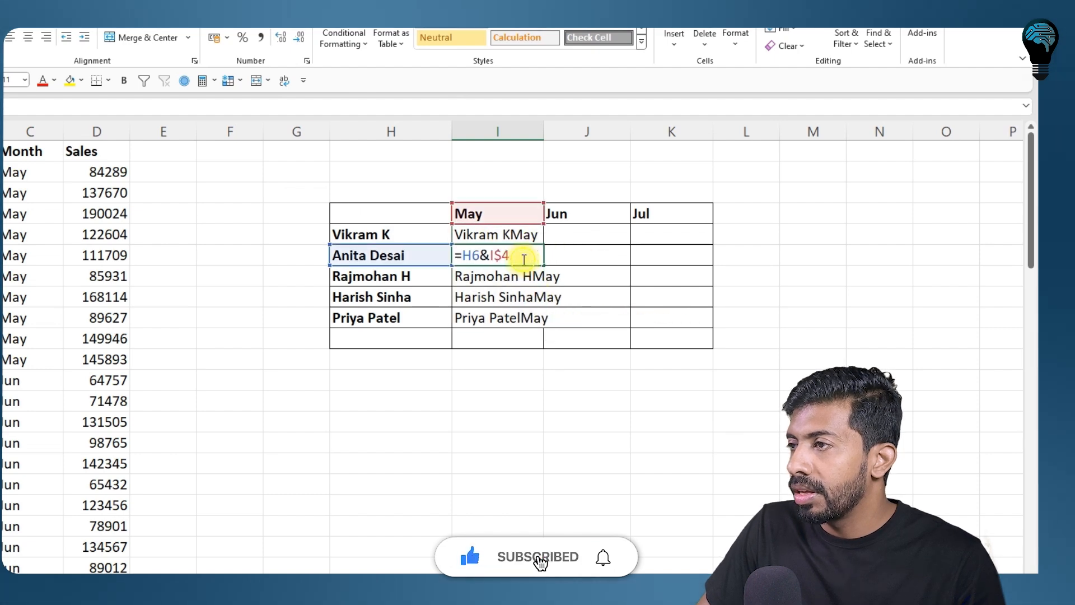
key(Return)
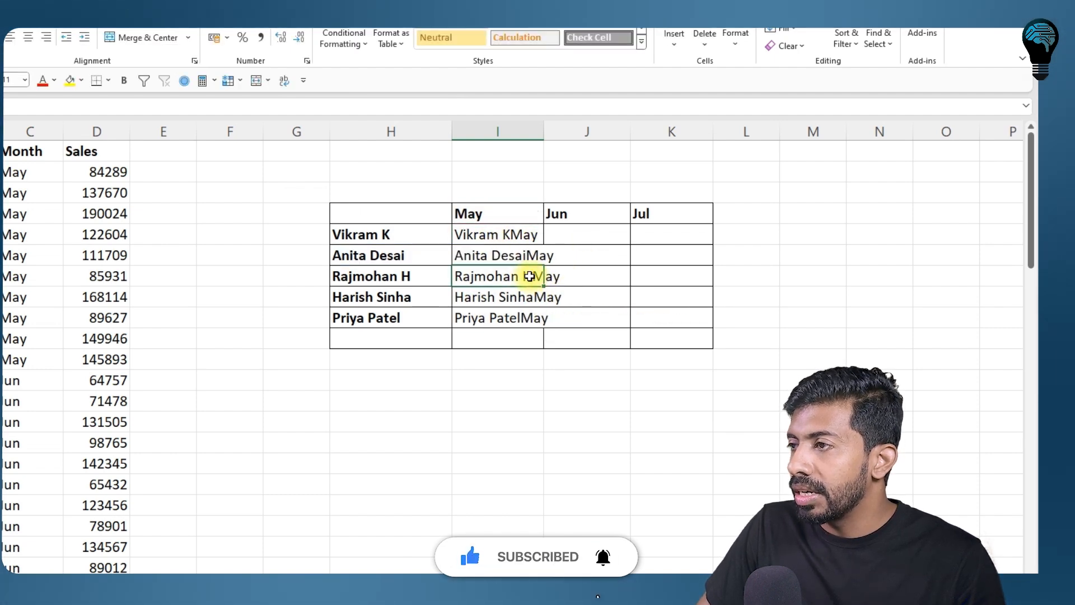
double_click(530, 276)
key(Return)
Step: Copy the I5 formula across to J5 and inspect which cells it references
click(522, 233)
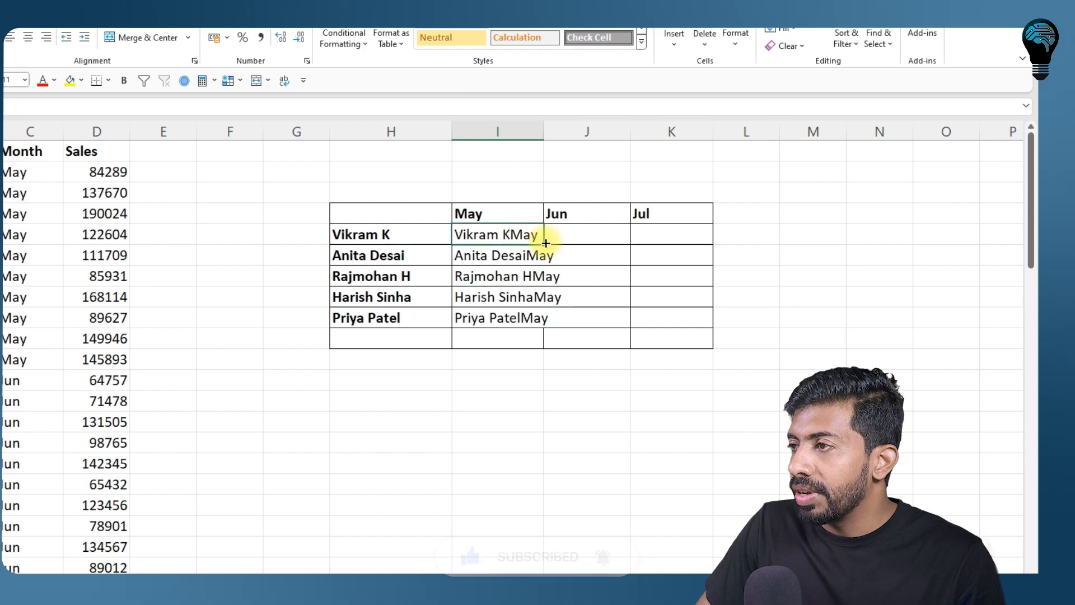
drag(545, 243, 593, 242)
double_click(583, 234)
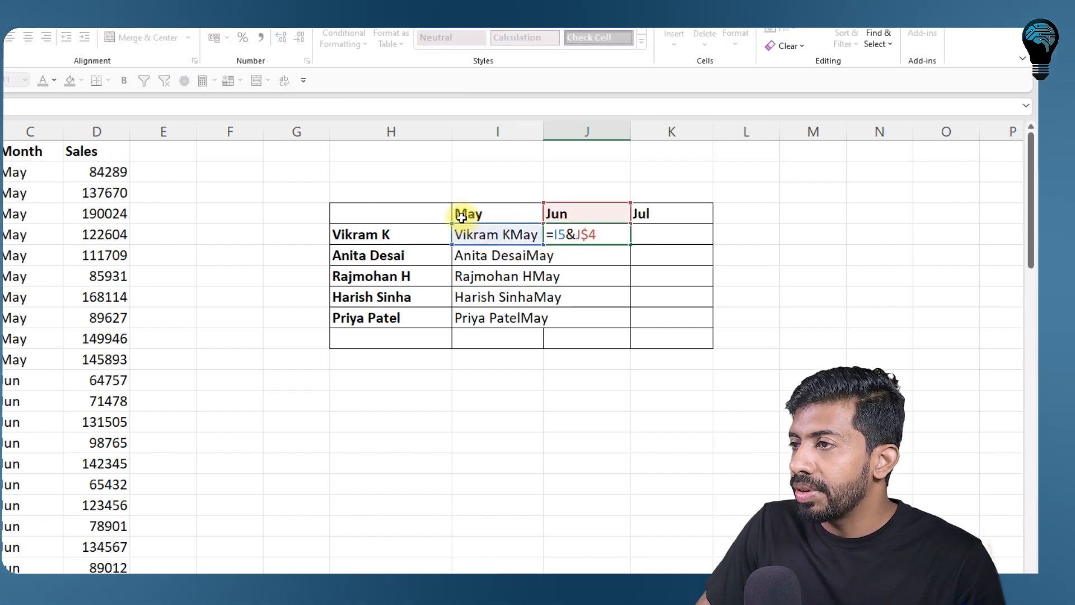
key(Return)
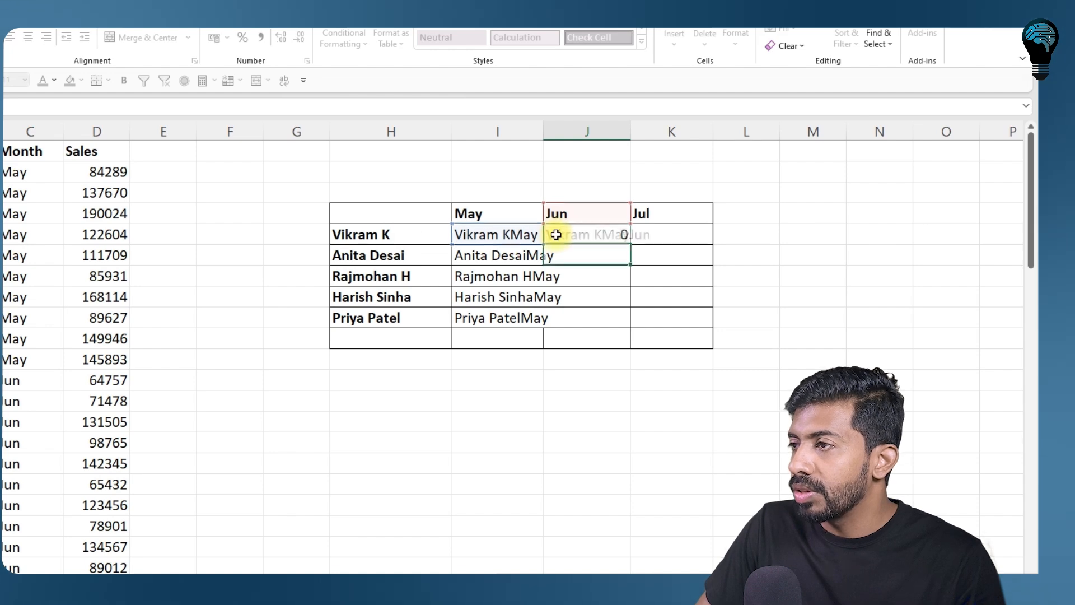
Step: Lock the column of the name reference in I5, making the formula =$H5&I$4
double_click(506, 235)
drag(463, 234, 481, 235)
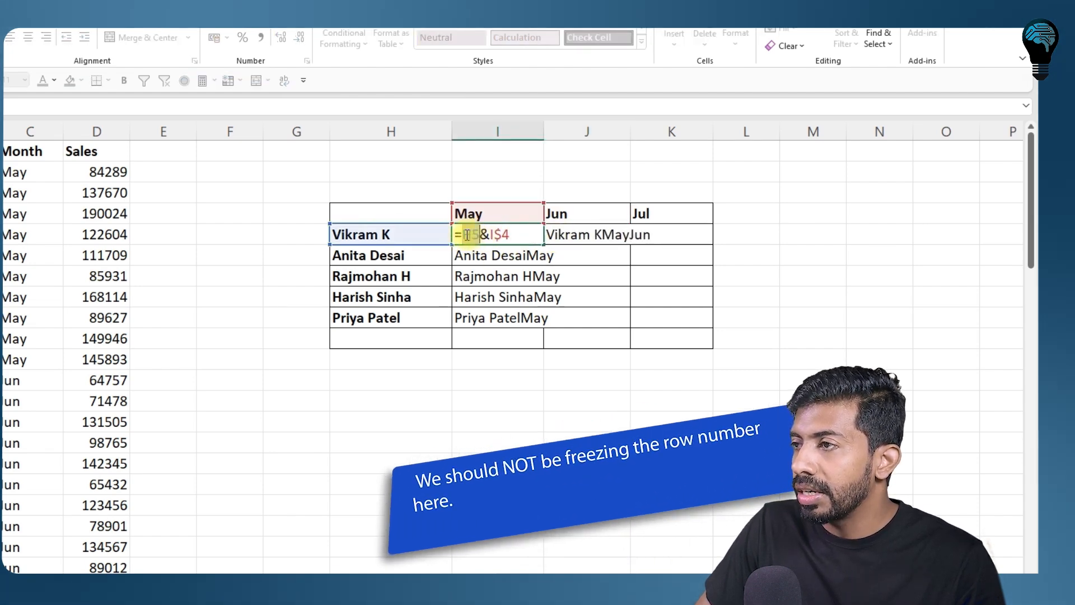
click(496, 234)
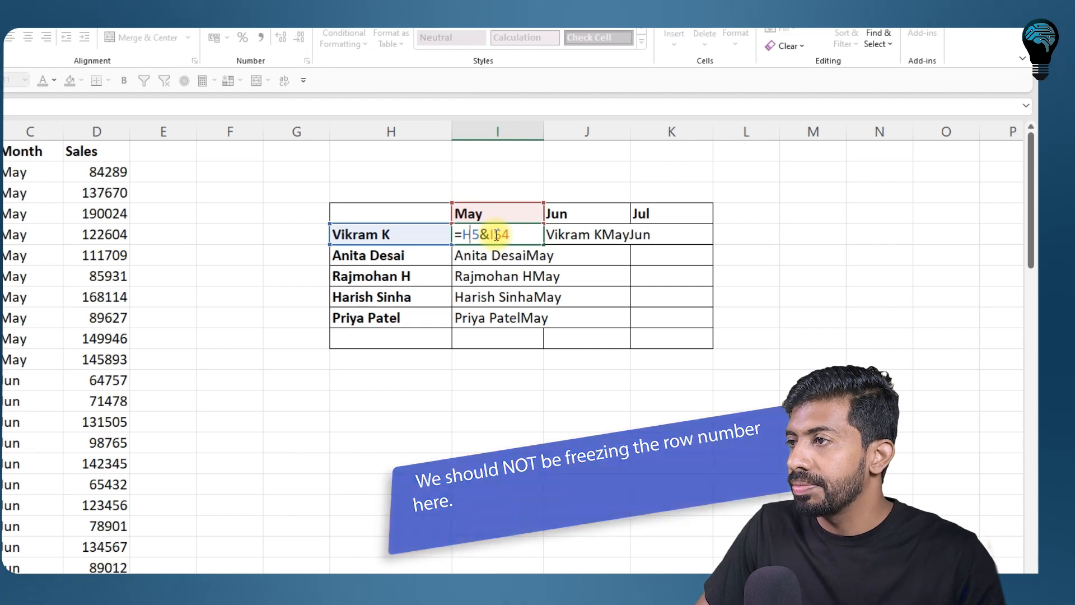
click(462, 235)
text($)
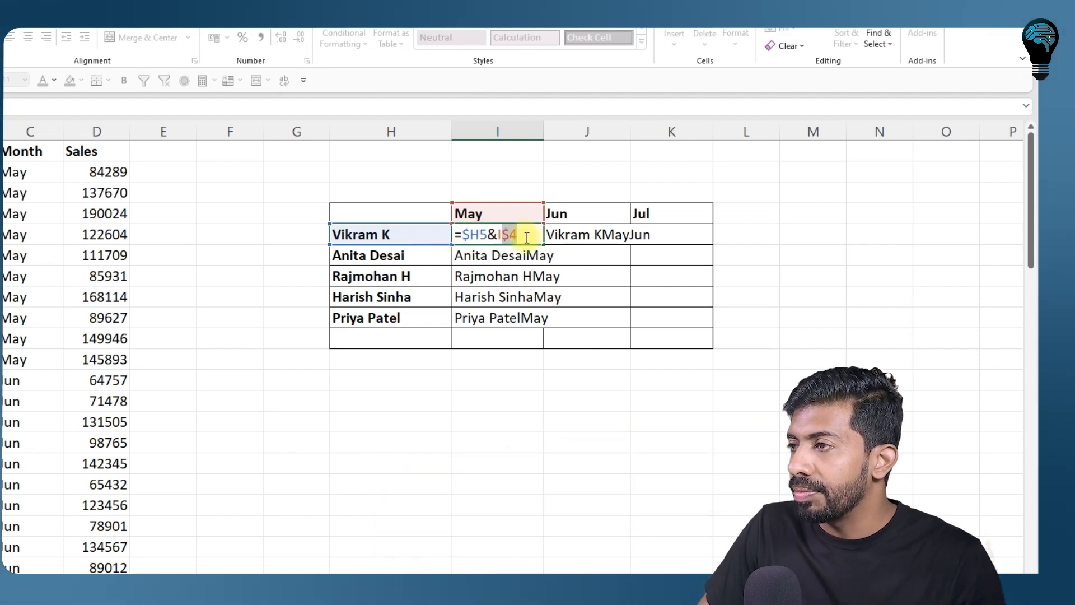
key(Return)
Step: Fill the I5 formula across to K5 and down to K9, and check the references in K8
drag(523, 233, 710, 244)
mouse_move(504, 235)
mouse_down()
mouse_move(755, 234)
mouse_move(708, 235)
mouse_move(698, 327)
mouse_up()
click(680, 335)
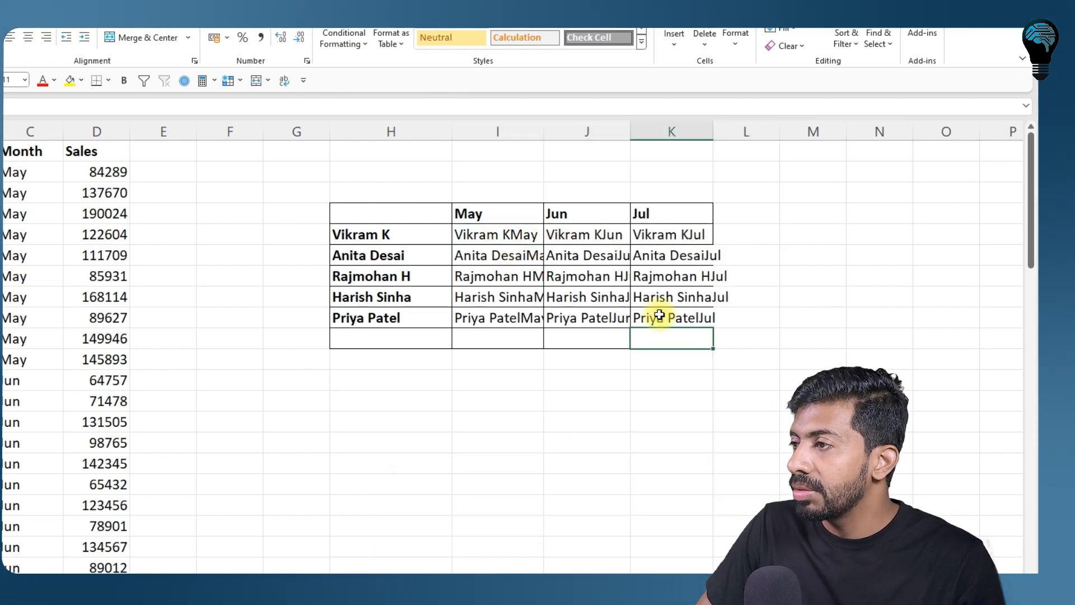
double_click(661, 296)
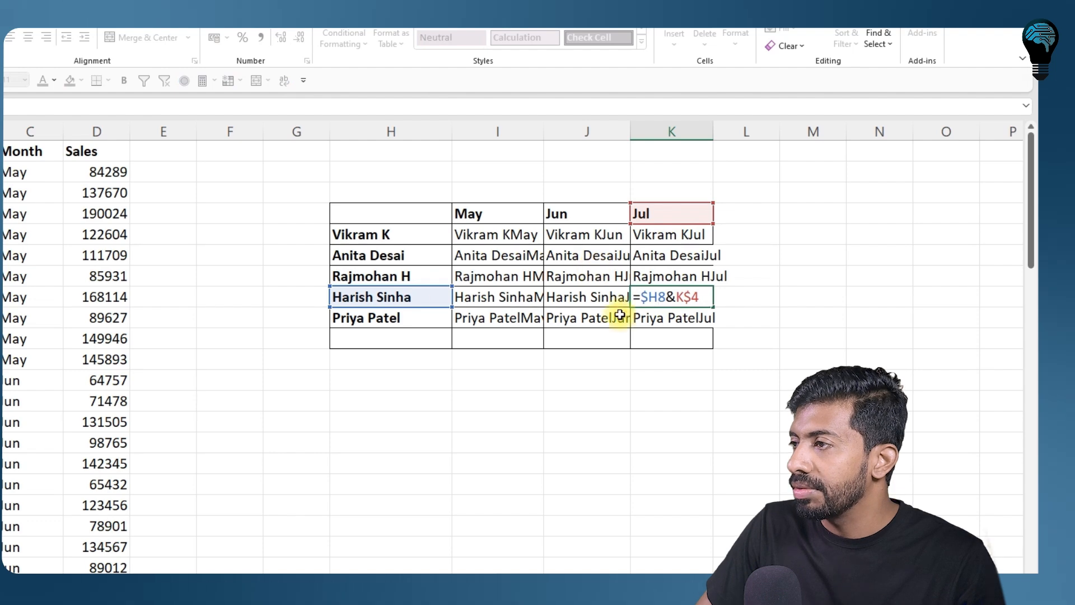
key(Escape)
click(496, 235)
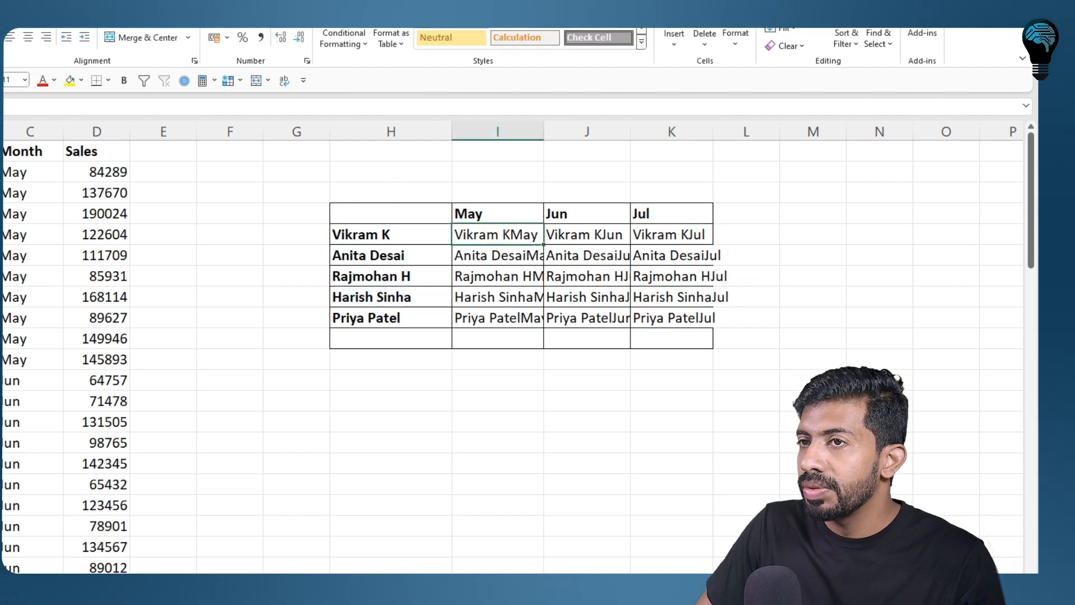
Step: Wrap the I5 formula in VLOOKUP, with $H5&I$4 as the lookup value
key(F2)
key(Home)
key(Right)
text(vlo)
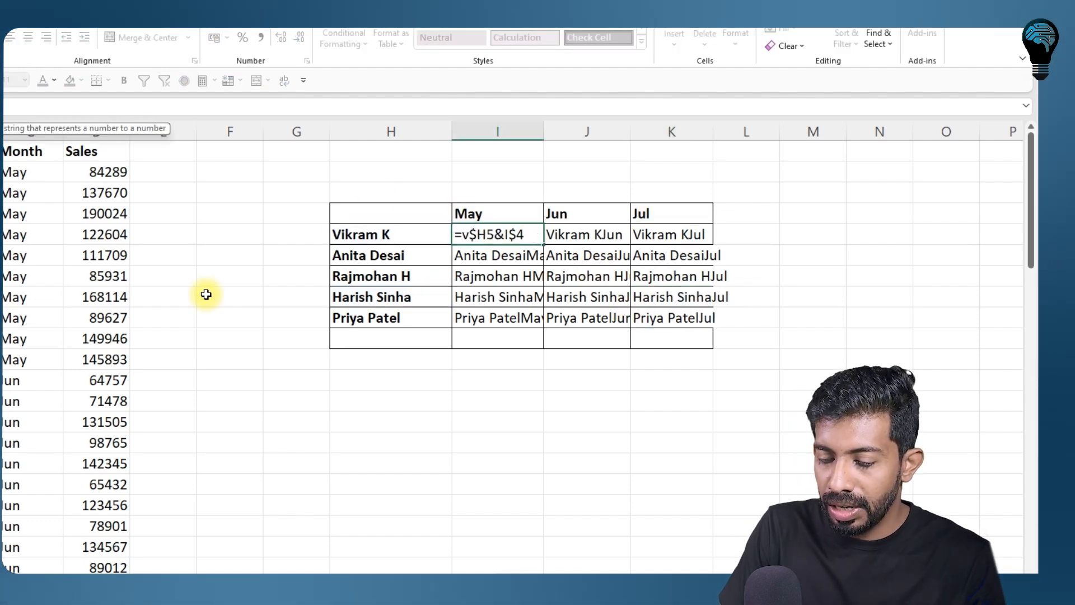
text(okup()
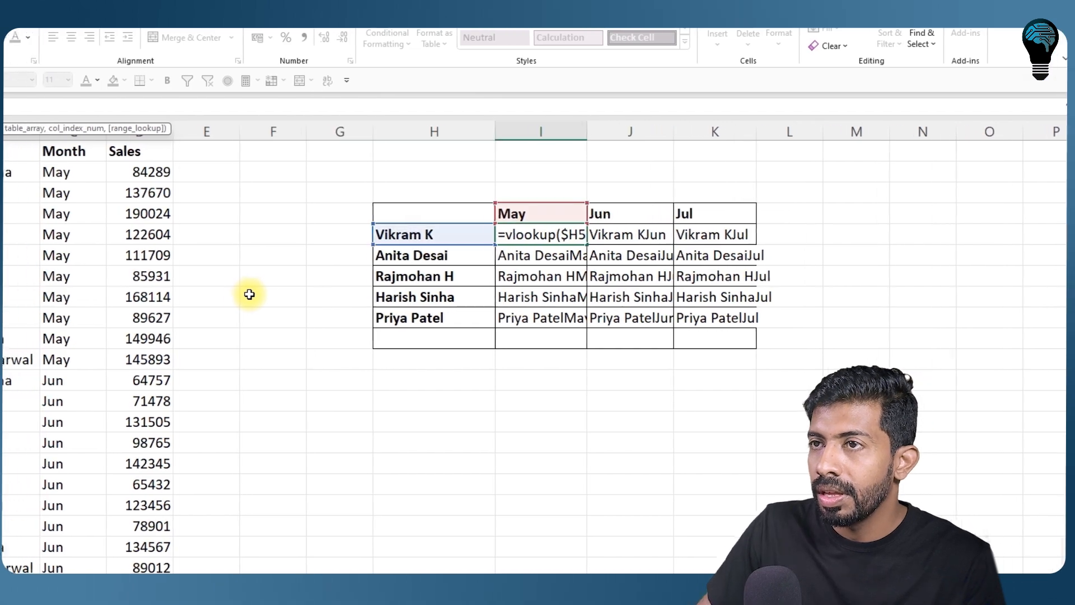
drag(110, 107, 154, 106)
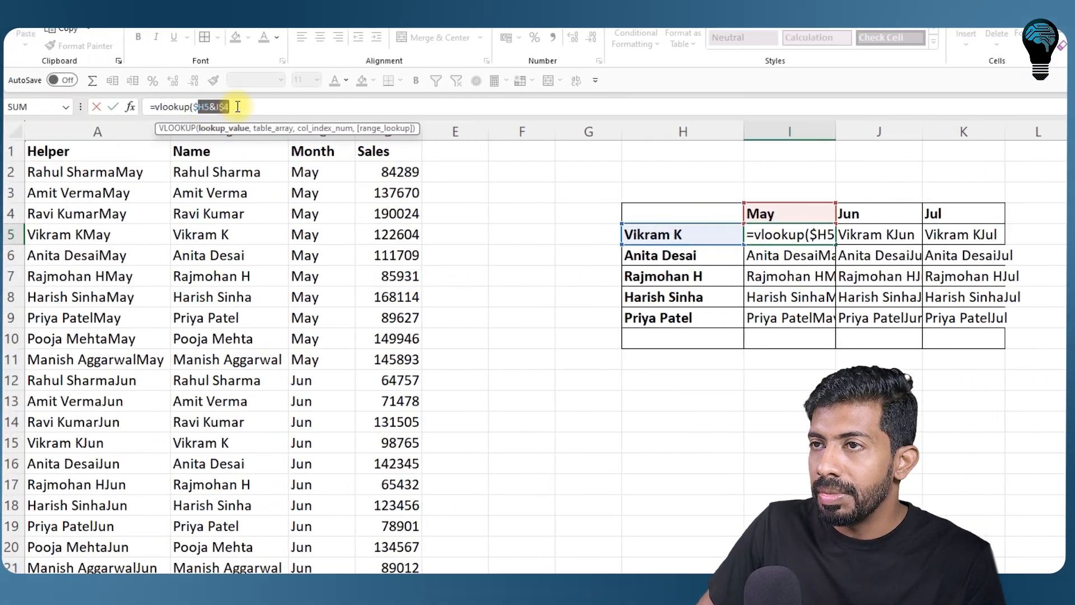
click(155, 106)
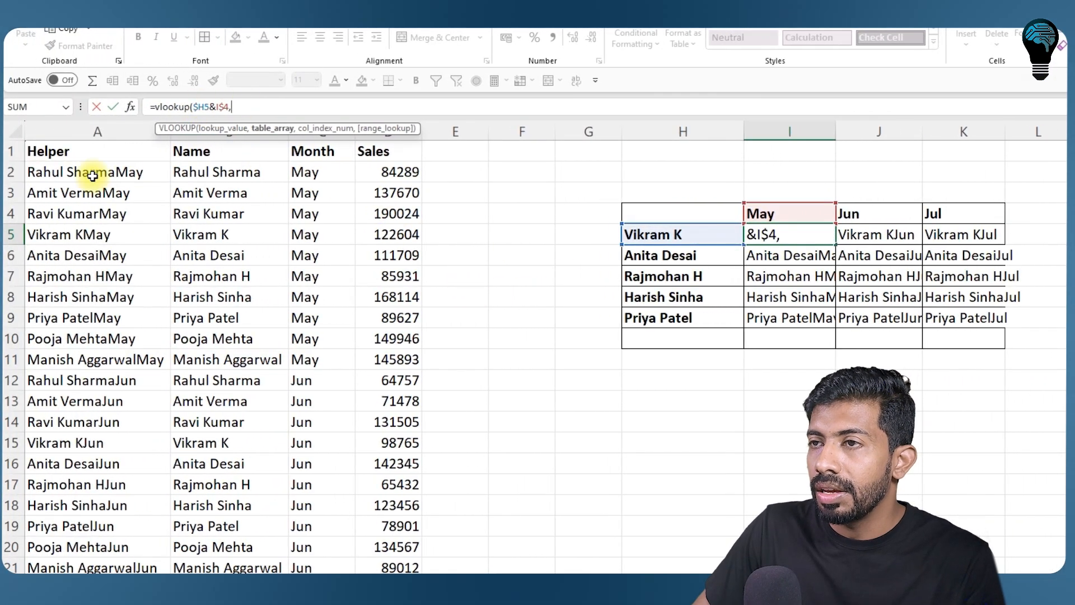
text(,)
Step: Complete the I5 VLOOKUP with table array $A$1:$D$81, column index 4 and FALSE, and fill it through I5:K9
drag(84, 157, 392, 310)
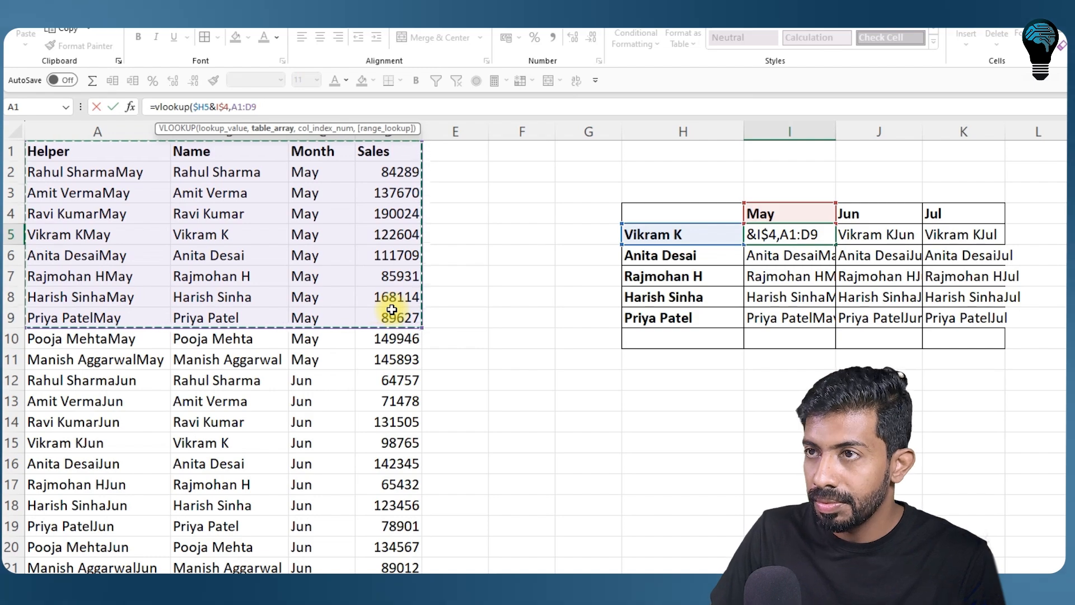
key(ctrl+shift+Down)
key(F4)
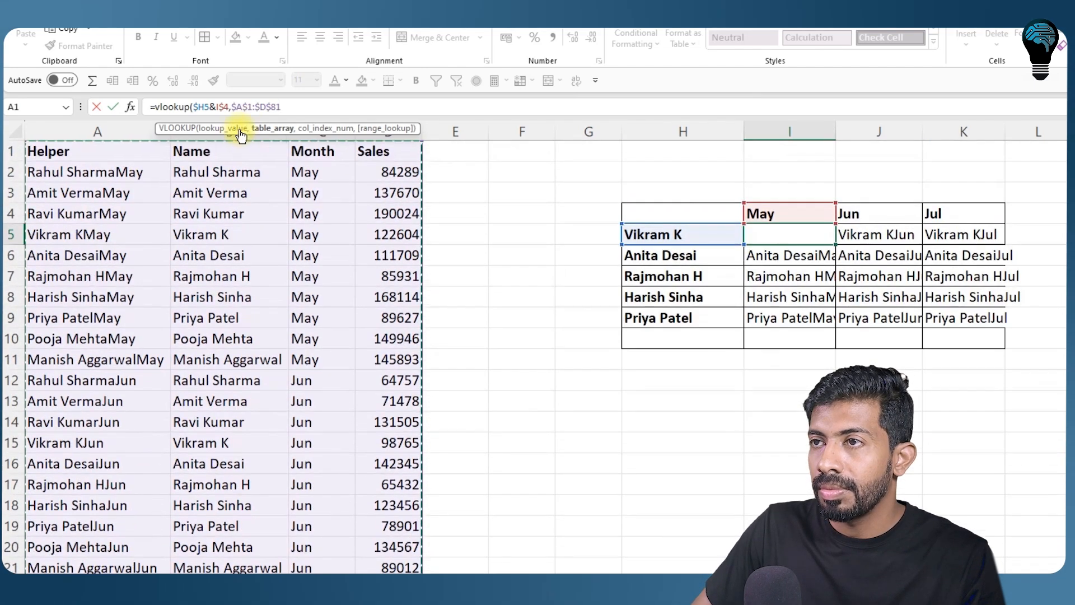
click(289, 106)
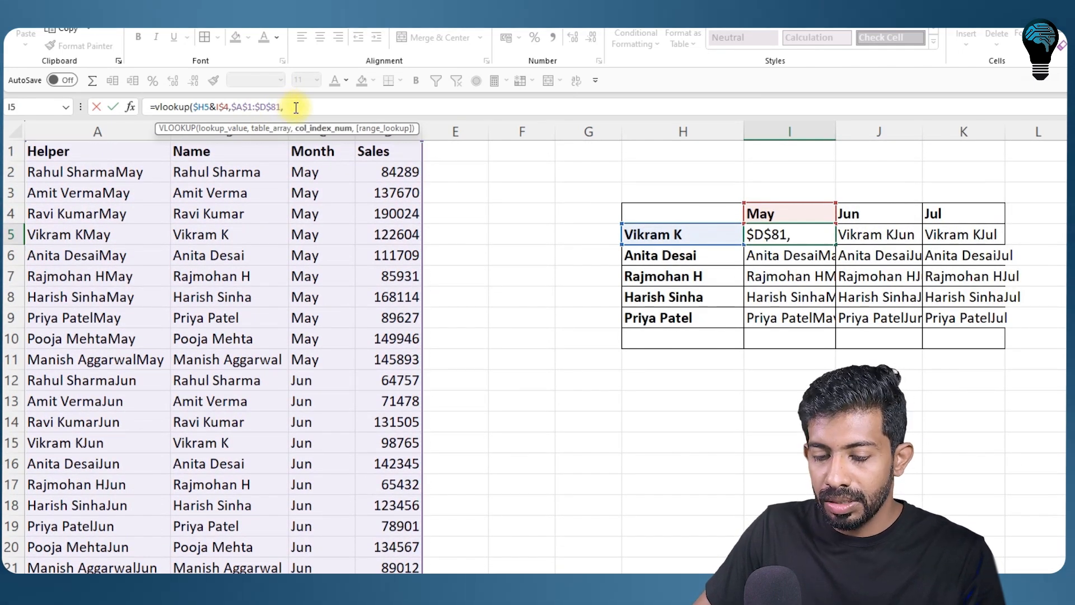
text(,4,false)
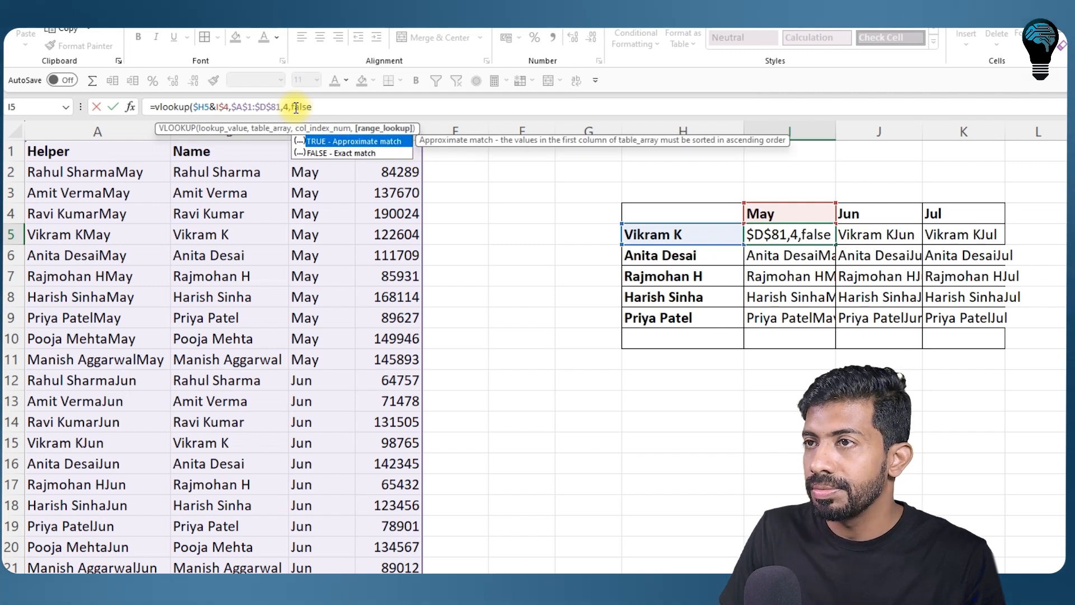
key(ctrl+Return)
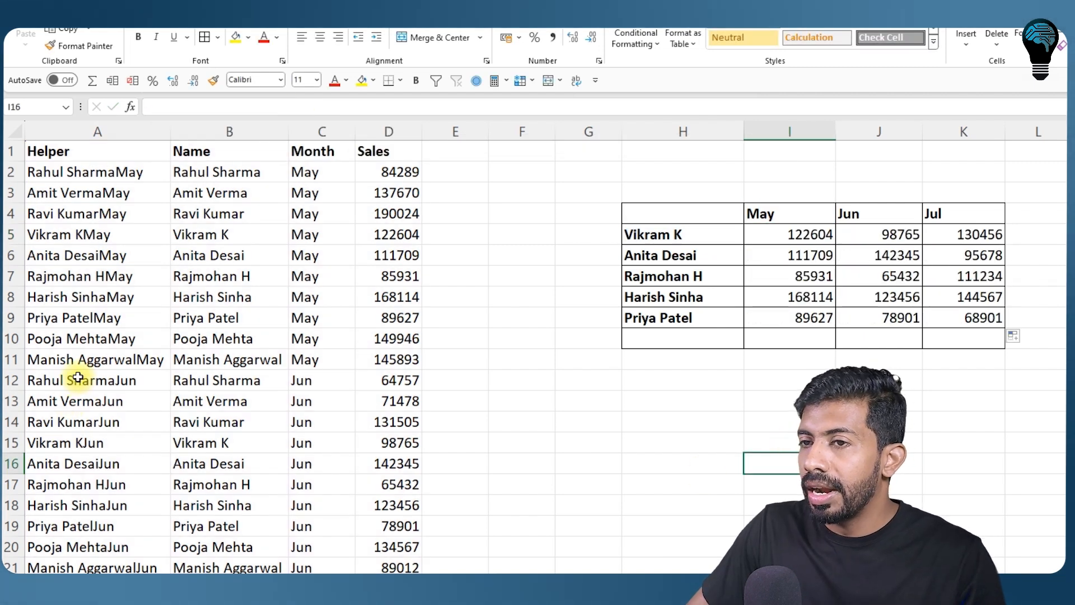
Step: Copy the name from B10 into H10, extend the lookup formulas down to I10:K10, and check the new row
click(223, 338)
key(ctrl+c)
click(691, 337)
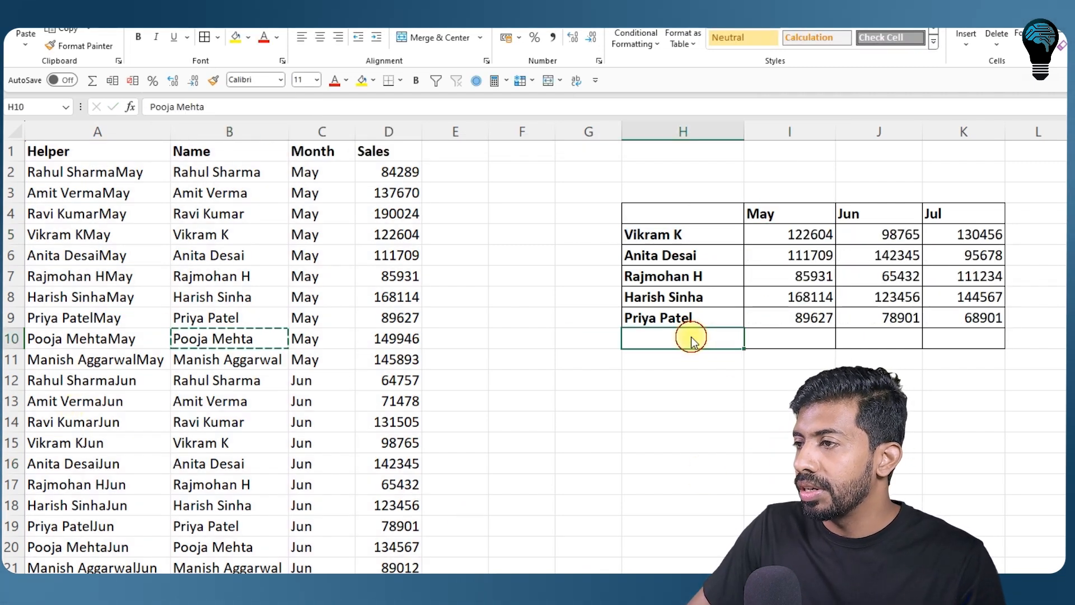
right_click(691, 337)
click(747, 318)
drag(818, 317, 1001, 343)
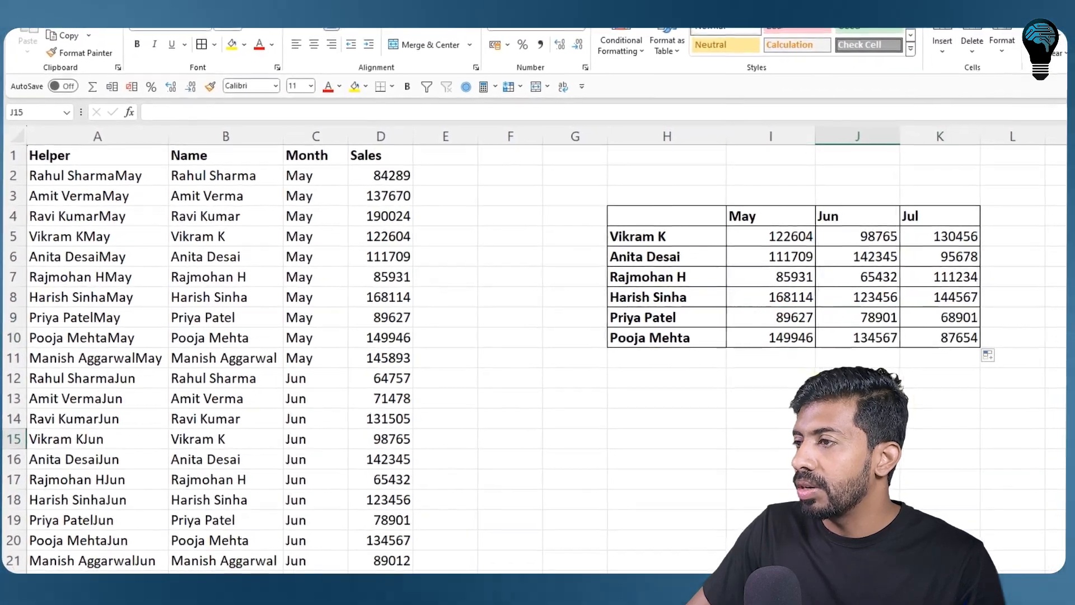
click(808, 338)
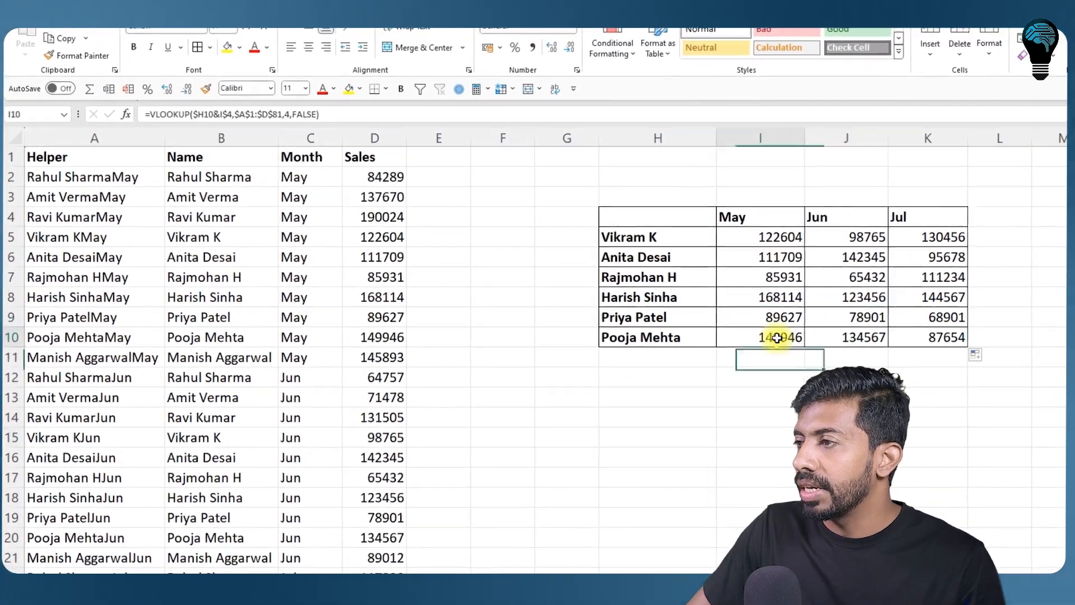
drag(777, 337, 924, 338)
click(728, 479)
Step: Change the month header in I4 to Jun and compare the lookup values in columns I and J
click(773, 216)
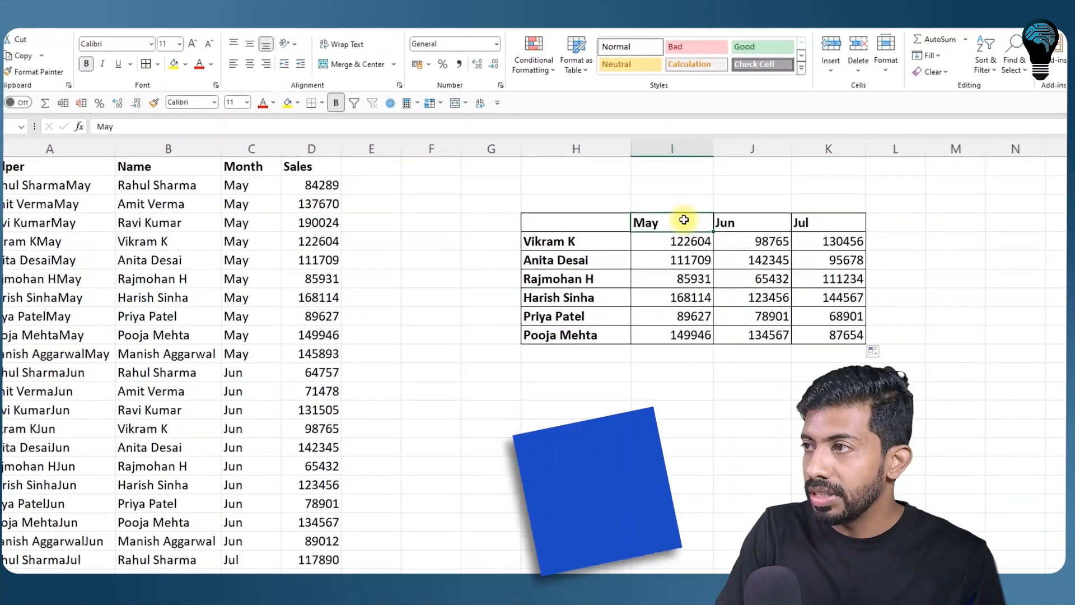
text(Jun)
key(Return)
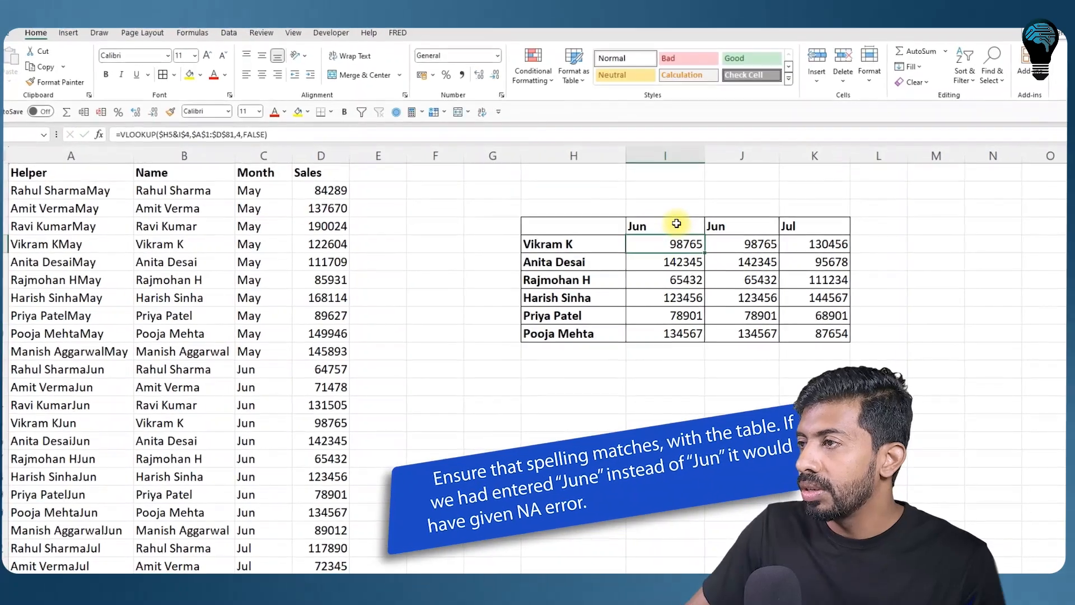
drag(690, 244, 732, 327)
click(686, 421)
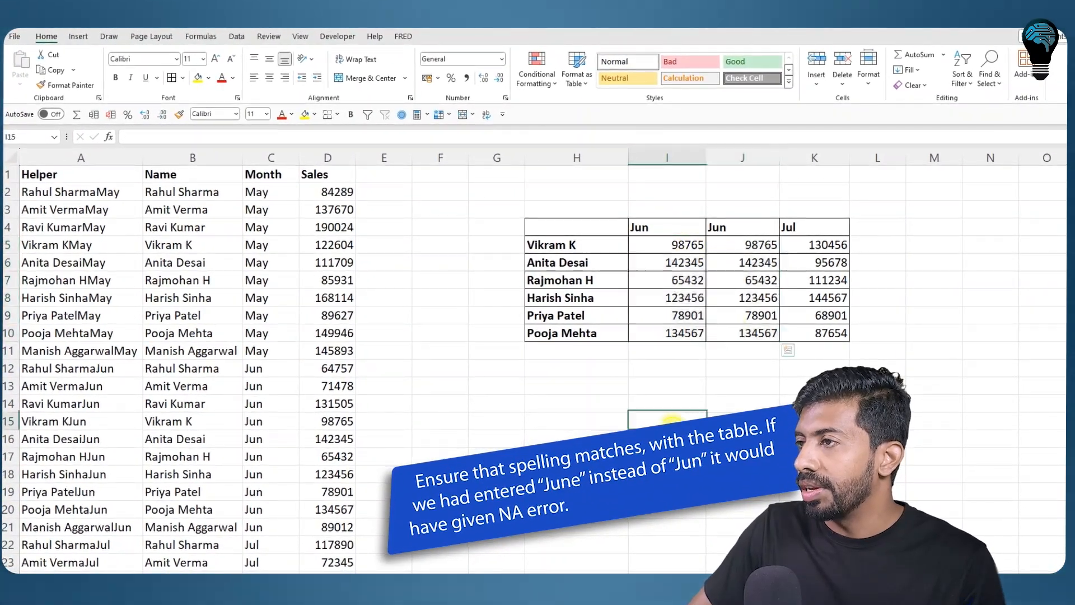
Step: Set the month header in I4 back to May and select the name cells H5:H15
click(673, 228)
text(May)
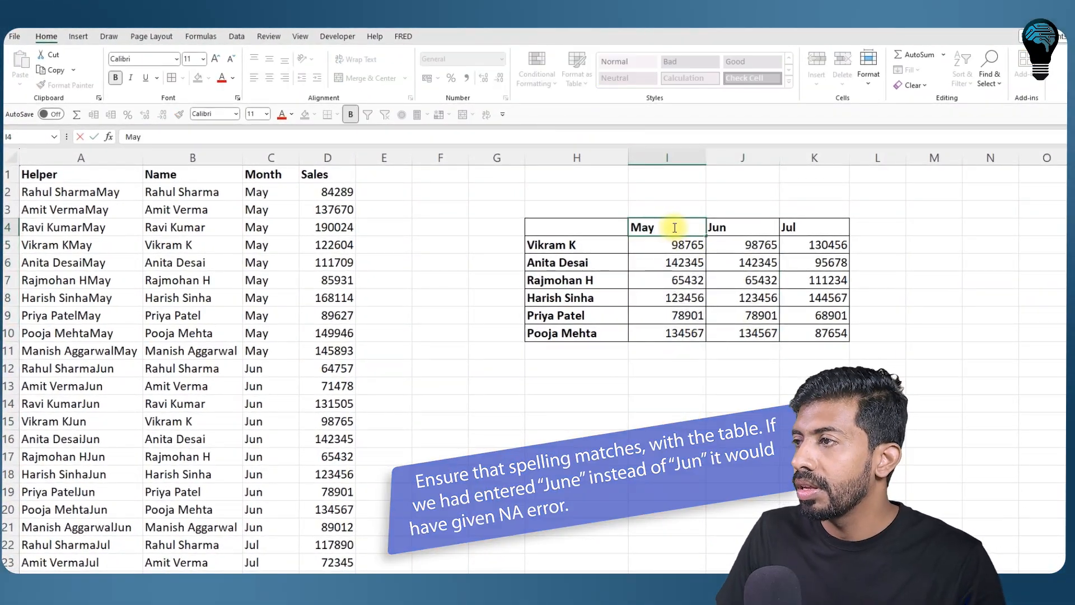
key(Return)
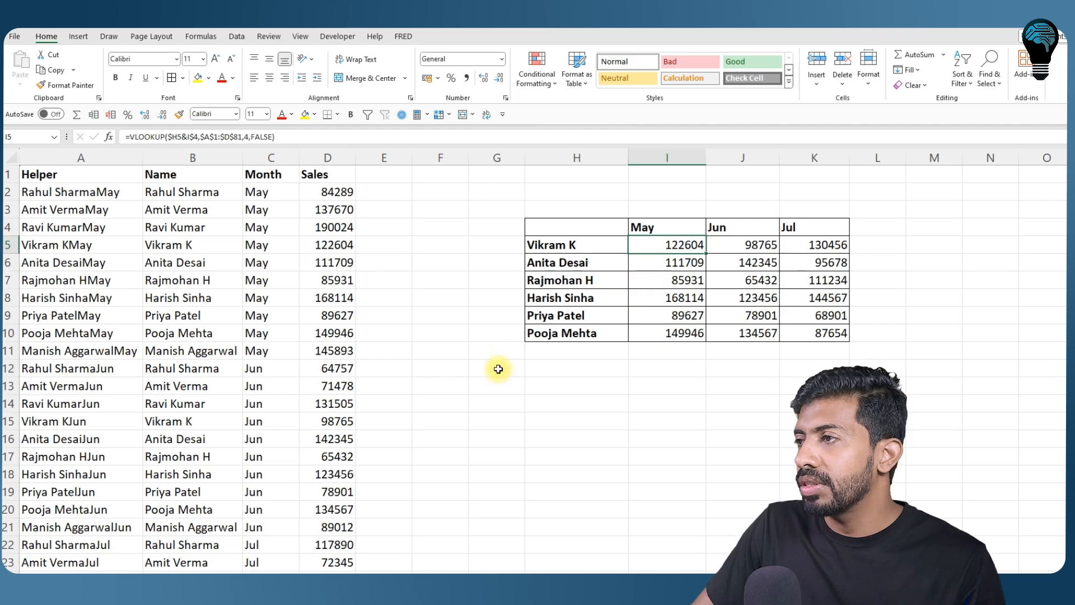
drag(577, 244, 582, 427)
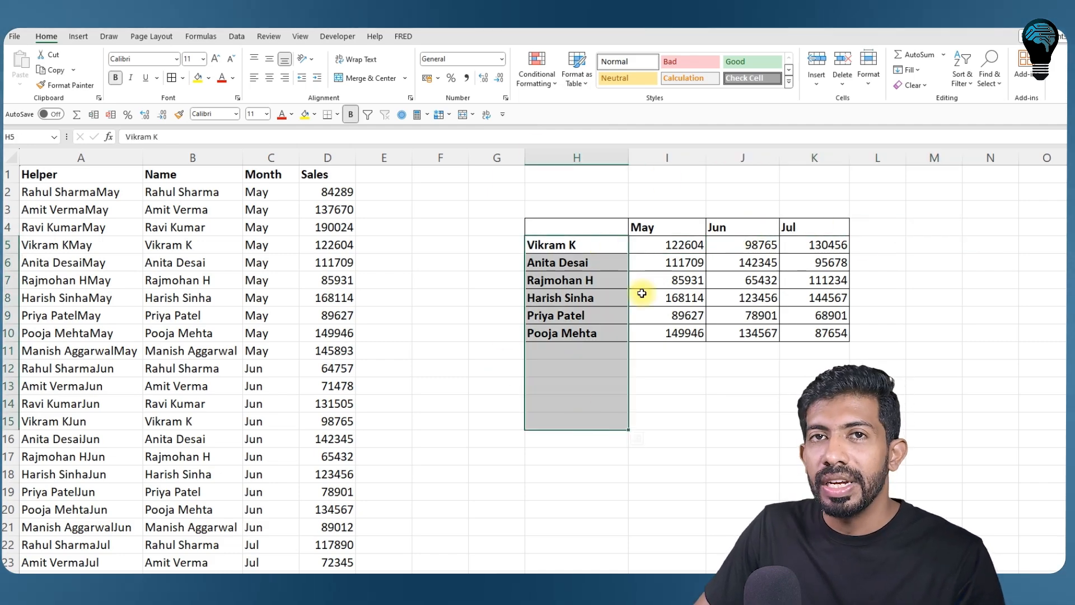